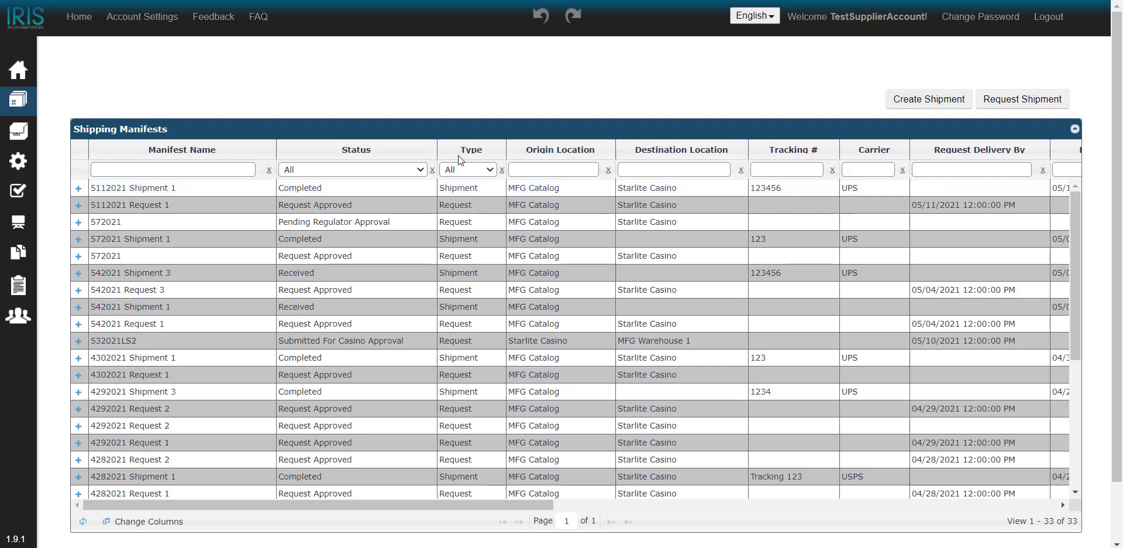
Create a shipment from the approved request 4292021 Request 1, adding it to the selected requests after viewing its items.
{"action": "left_click", "coordinate": [929, 102]}
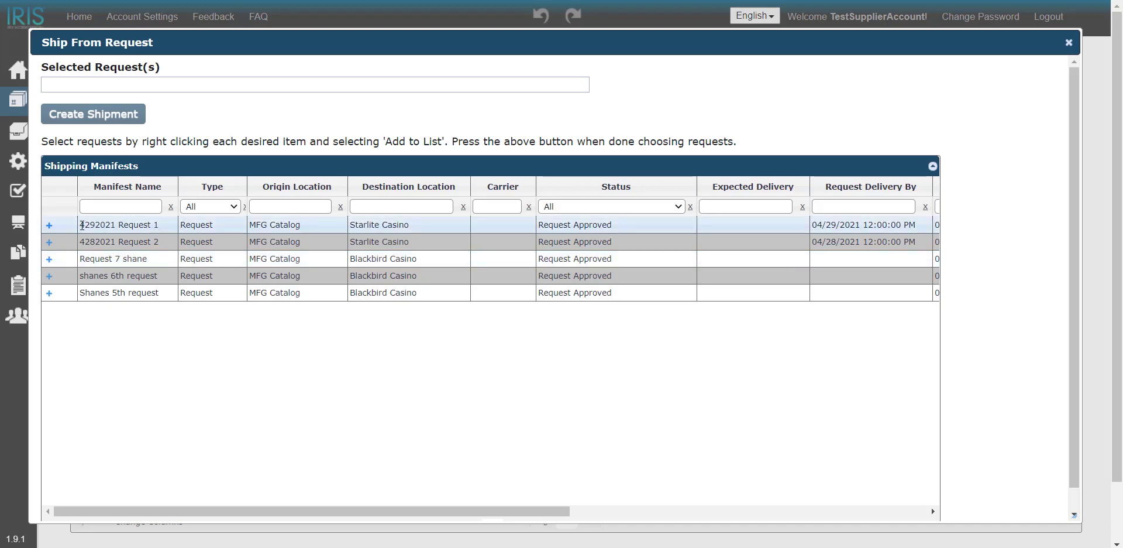
{"action": "left_click", "coordinate": [50, 225]}
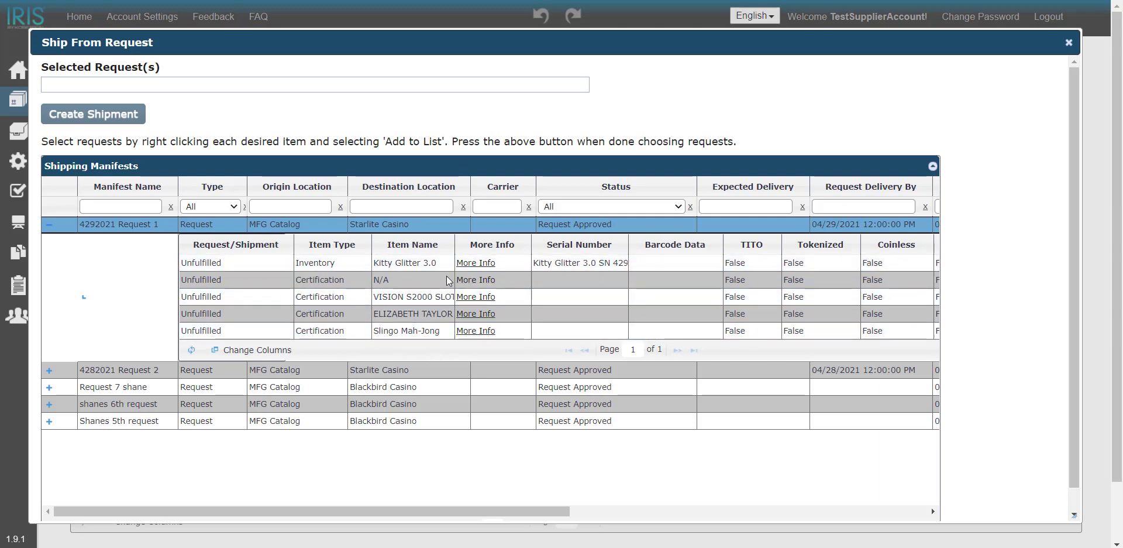
{"action": "right_click", "coordinate": [449, 229]}
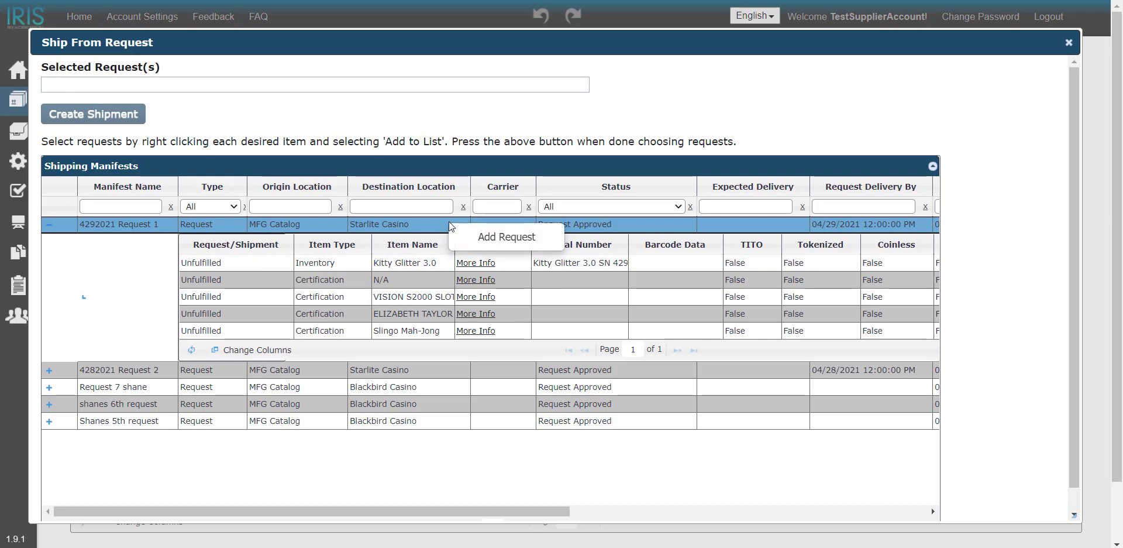
{"action": "left_click", "coordinate": [476, 234]}
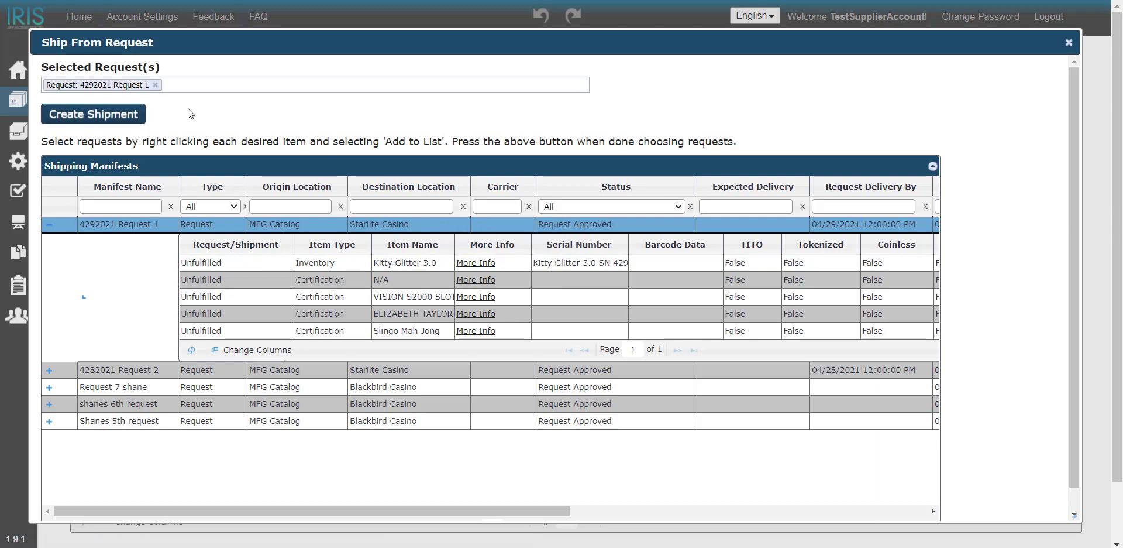
{"action": "left_click", "coordinate": [121, 121]}
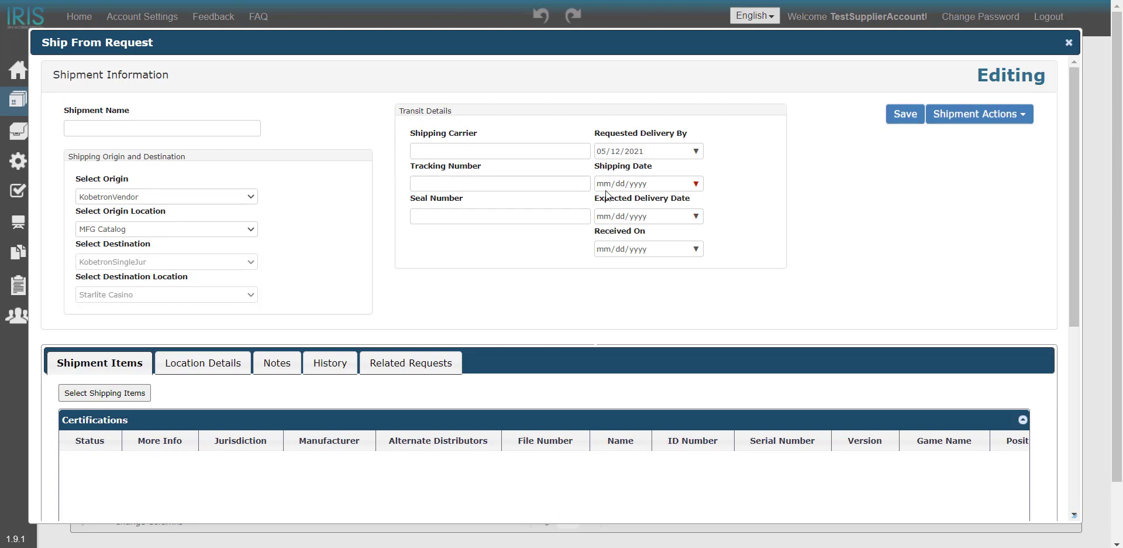
Name the shipment "5122021 Shipment 1".
{"action": "left_click", "coordinate": [221, 126]}
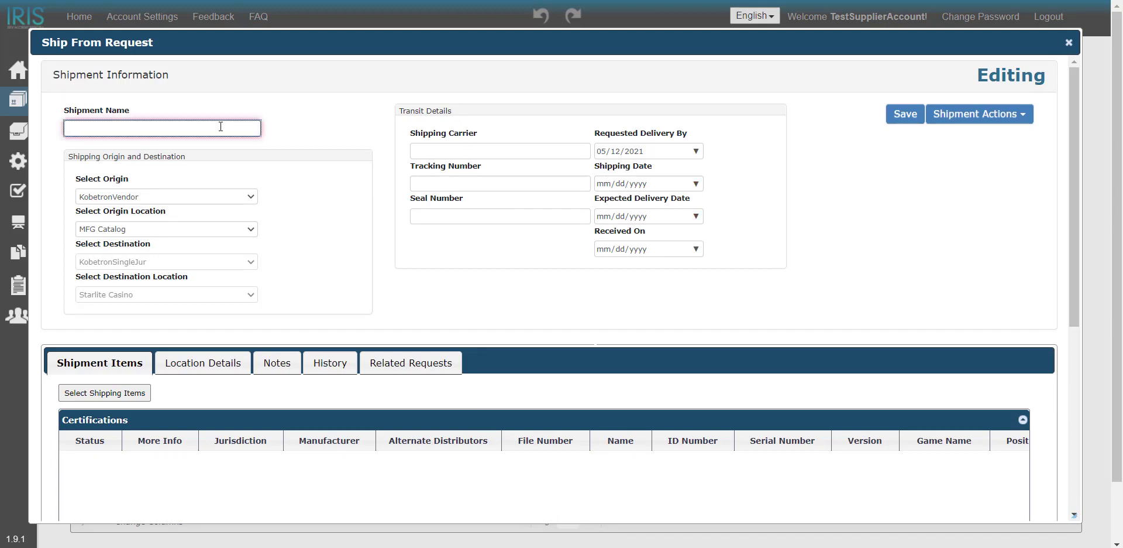
{"action": "type", "text": "5122021 Shipmente 1"}
{"action": "key", "text": "BackSpace"}
Fill in the transit details with carrier UPS, tracking number 123456 and seal number 654321.
{"action": "left_click", "coordinate": [427, 154]}
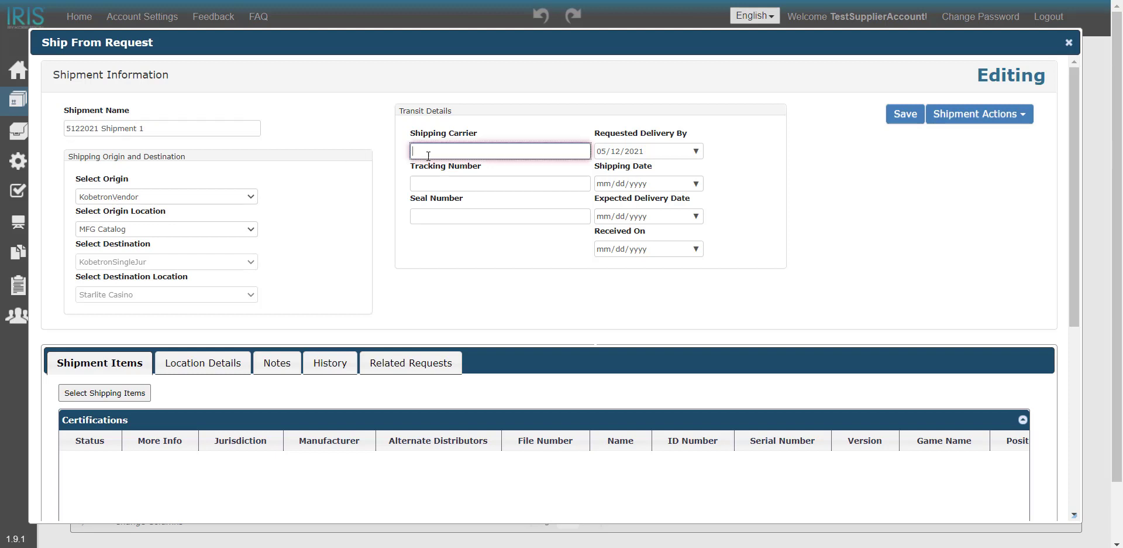
{"action": "type", "text": "UPS"}
{"action": "key", "text": "Tab"}
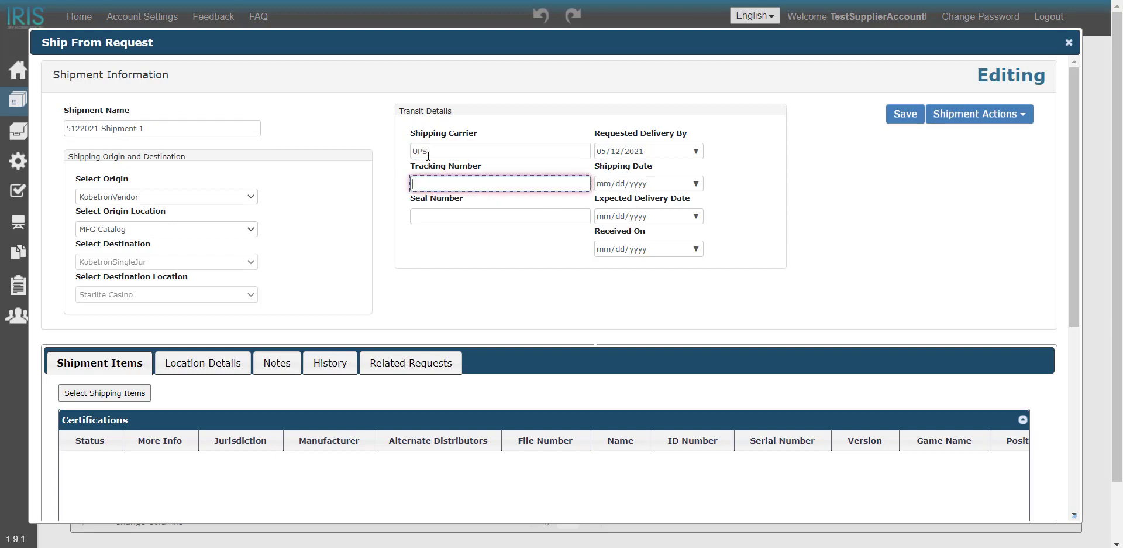
{"action": "type", "text": "123456"}
{"action": "key", "text": "Tab"}
{"action": "type", "text": "654321"}
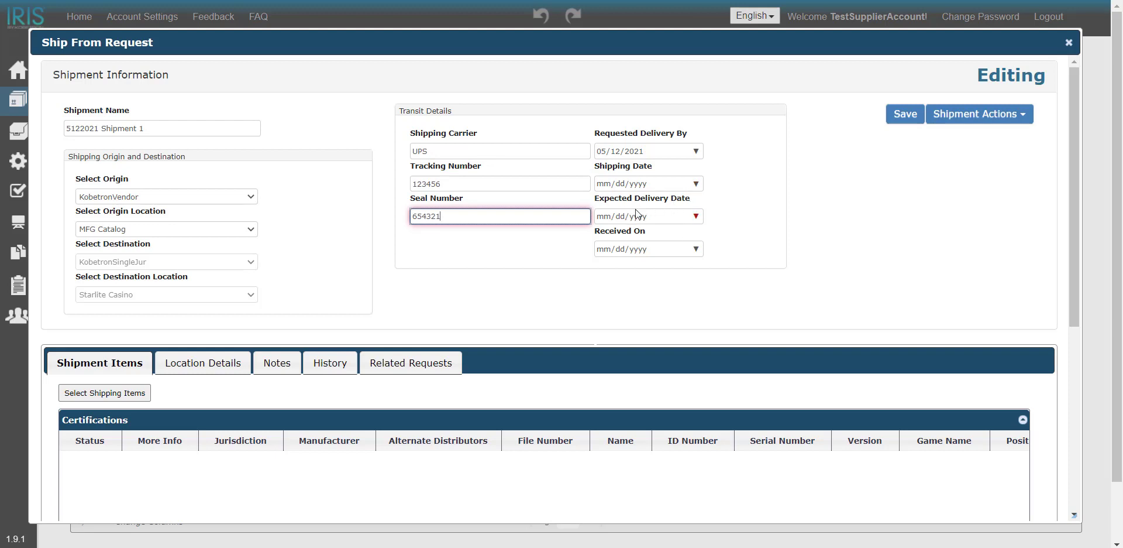
Set the shipping date, expected delivery date and received-on date to 05/12/2021.
{"action": "left_click", "coordinate": [695, 184]}
{"action": "left_click", "coordinate": [674, 295]}
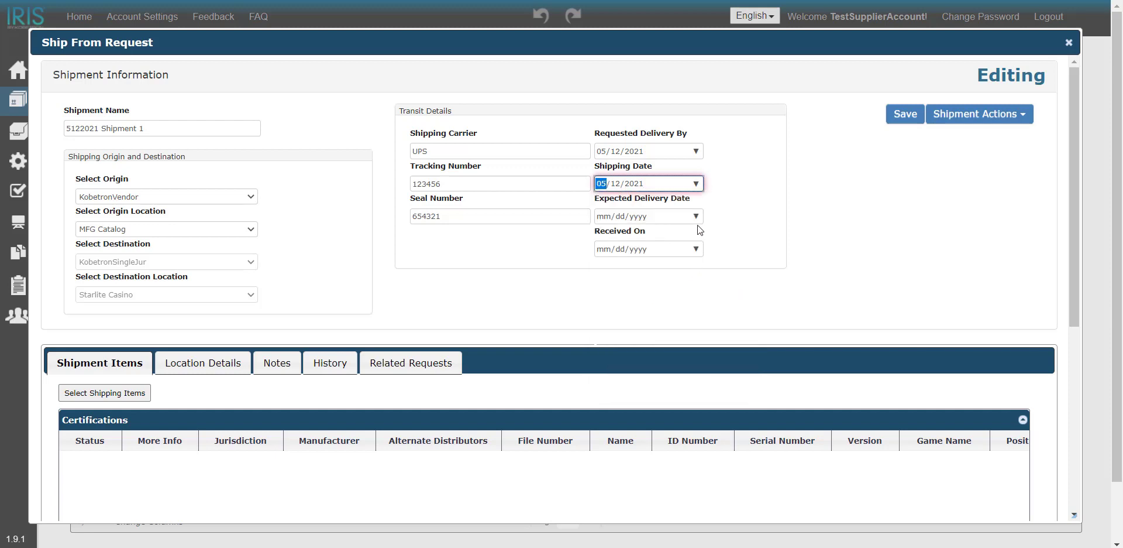
{"action": "left_click", "coordinate": [696, 216]}
{"action": "left_click", "coordinate": [674, 328]}
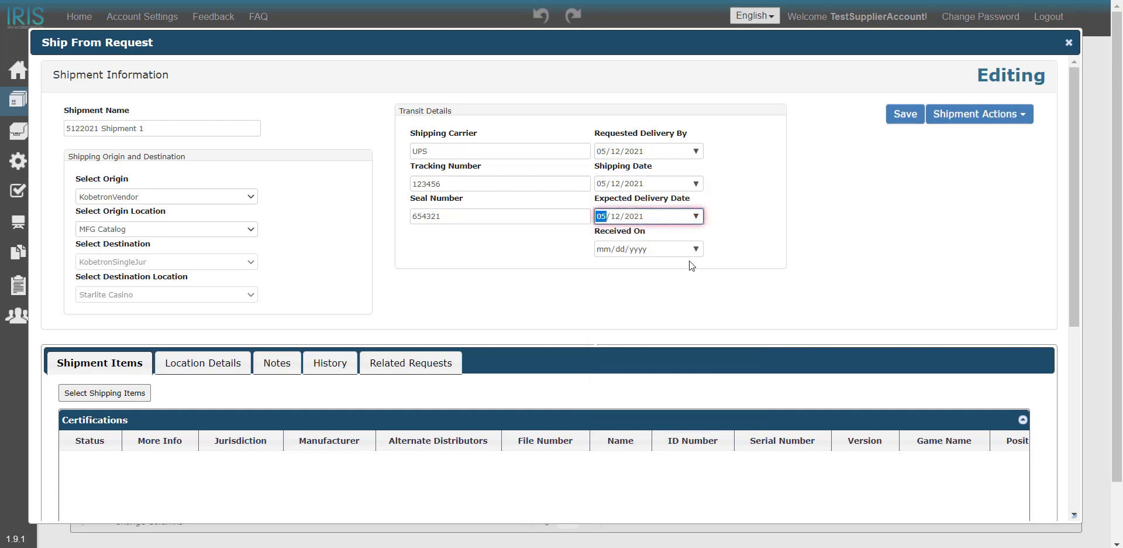
{"action": "left_click", "coordinate": [686, 251]}
{"action": "left_click", "coordinate": [694, 250]}
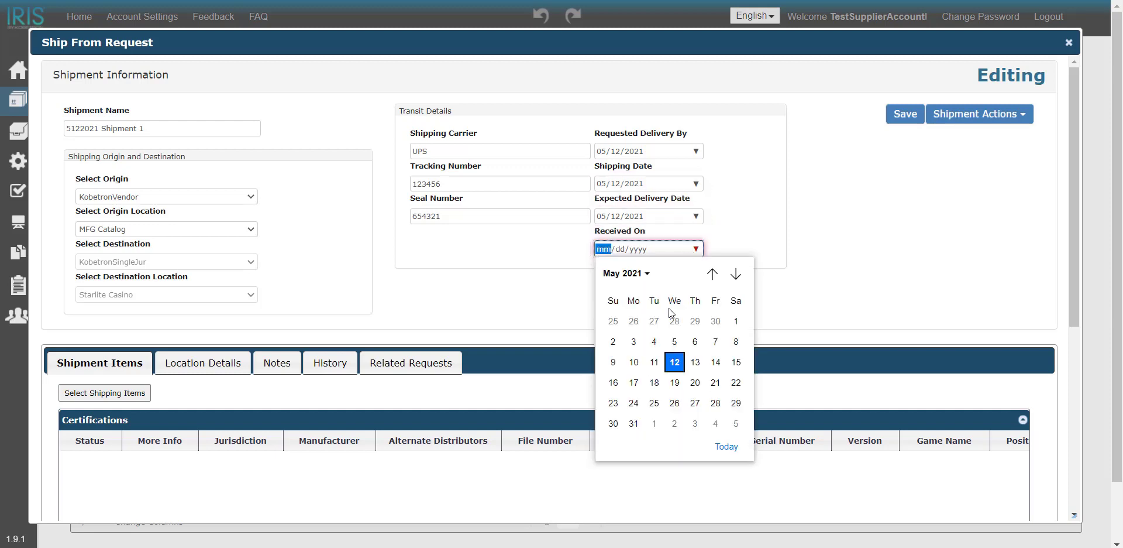
{"action": "left_click", "coordinate": [675, 360]}
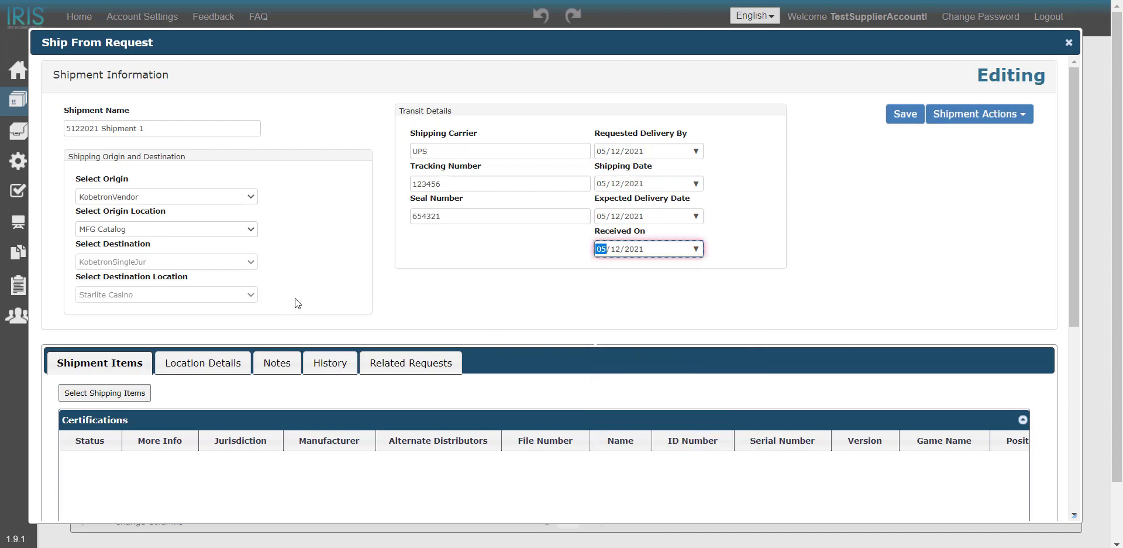
Add all five items of 4292021 Request 1, from Kitty Glitter 3.0 to Slingo Mah-Jong, to the shipment and save the selection.
{"action": "scroll", "coordinate": [295, 302], "scroll_direction": "down", "scroll_amount": 4}
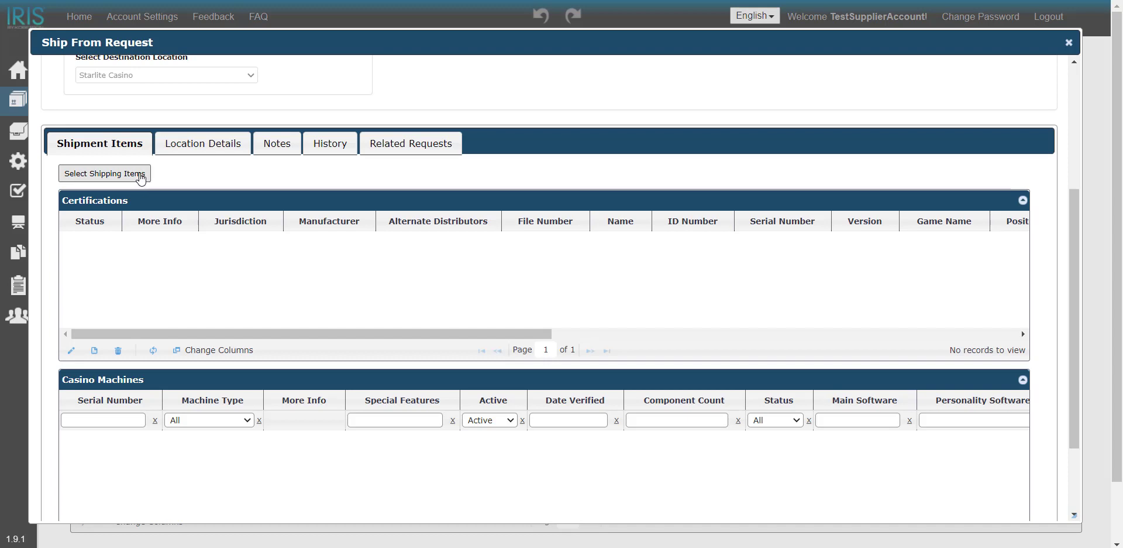
{"action": "left_click", "coordinate": [140, 178]}
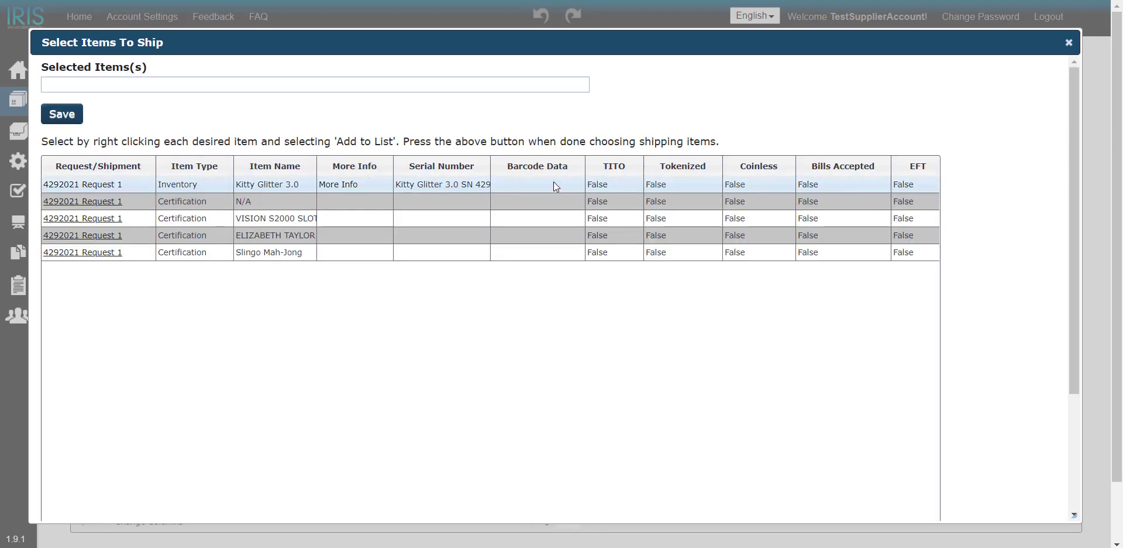
{"action": "left_click", "coordinate": [554, 183]}
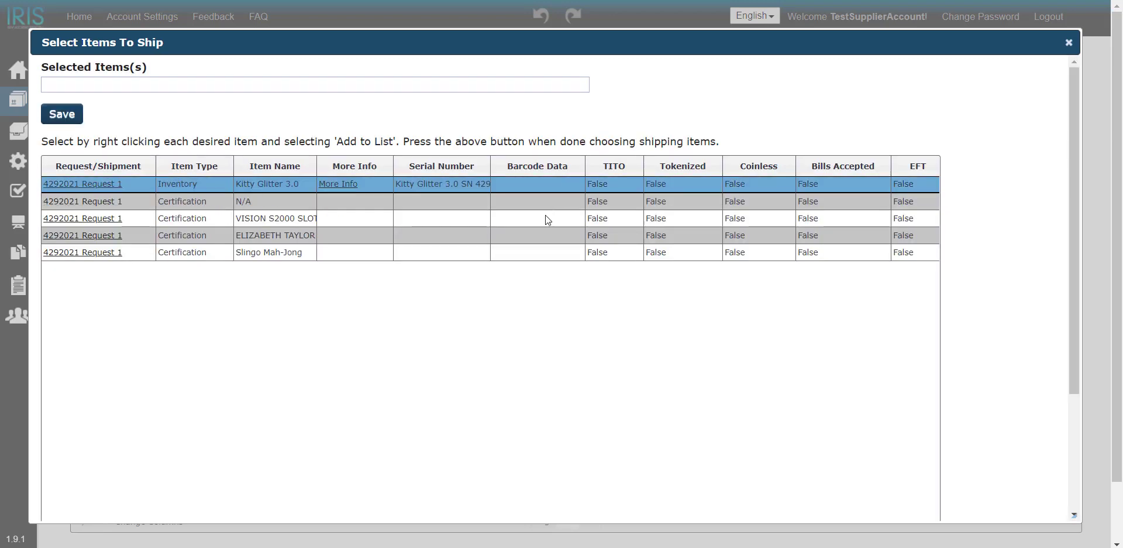
{"action": "left_click", "coordinate": [539, 254], "text": "shift"}
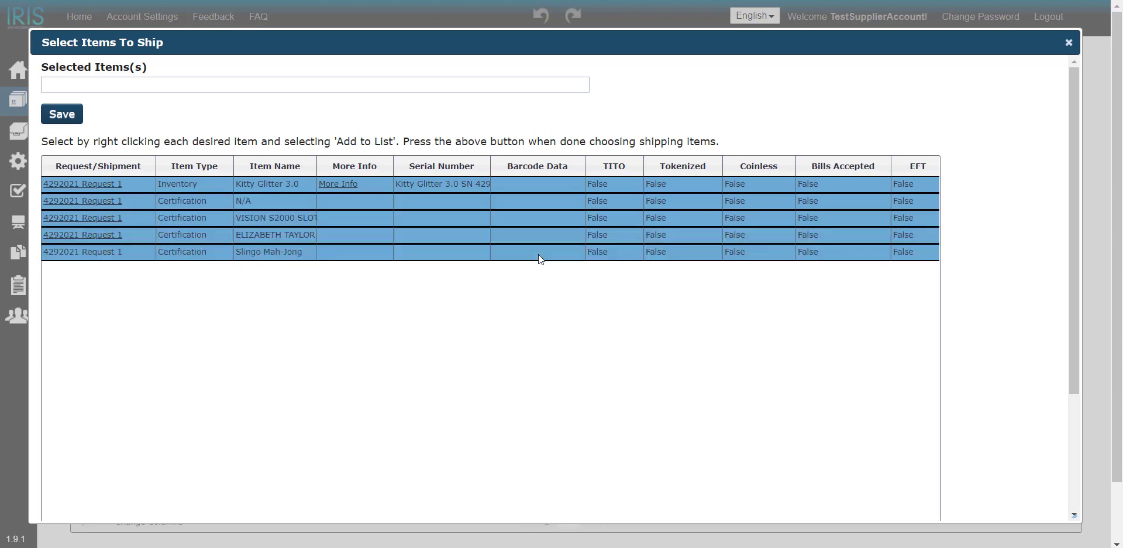
{"action": "right_click", "coordinate": [538, 255]}
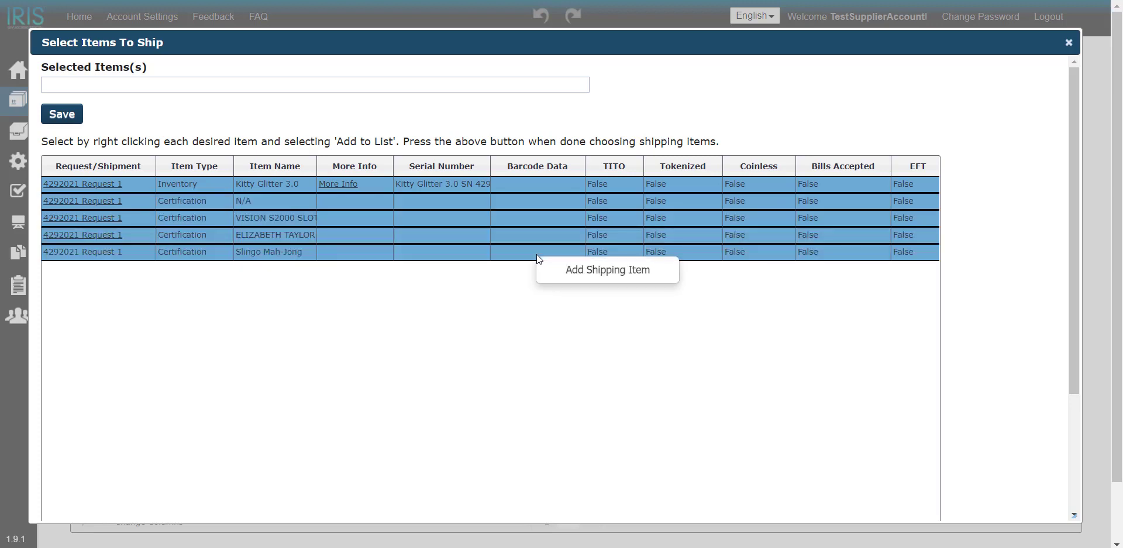
{"action": "left_click", "coordinate": [562, 271]}
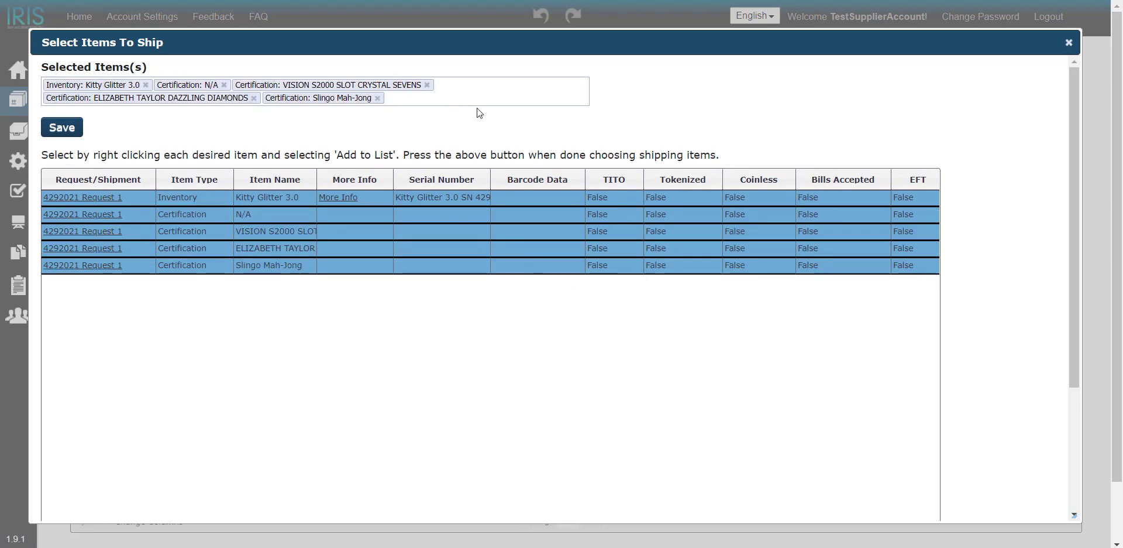
{"action": "left_click", "coordinate": [62, 127]}
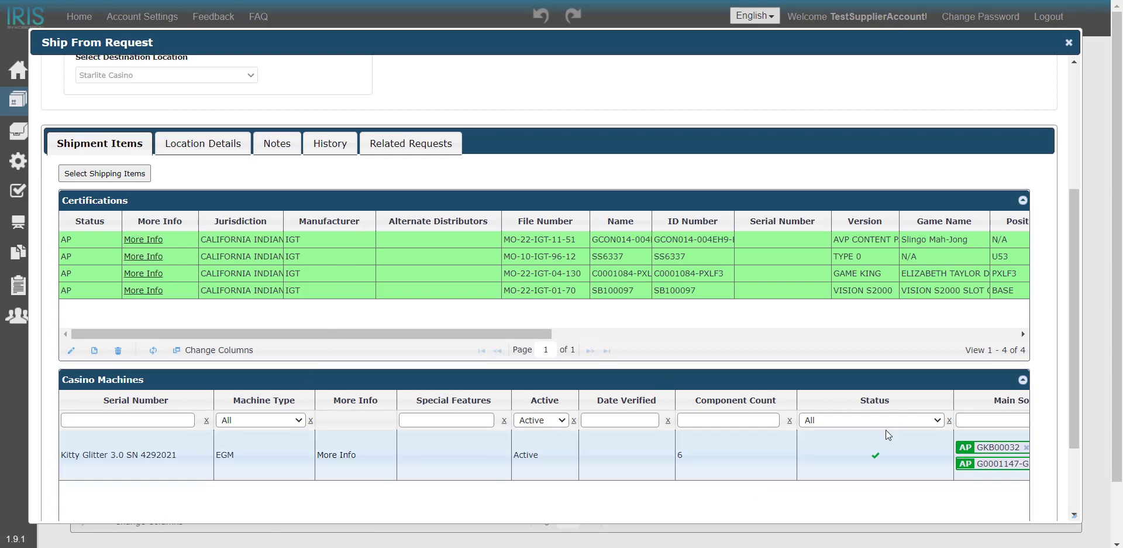
Review the shipment's certifications and the Kitty Glitter 3.0 machine's status and software columns, along with the entered shipment information.
{"action": "left_click_drag", "start_coordinate": [1074, 419], "coordinate": [1075, 446]}
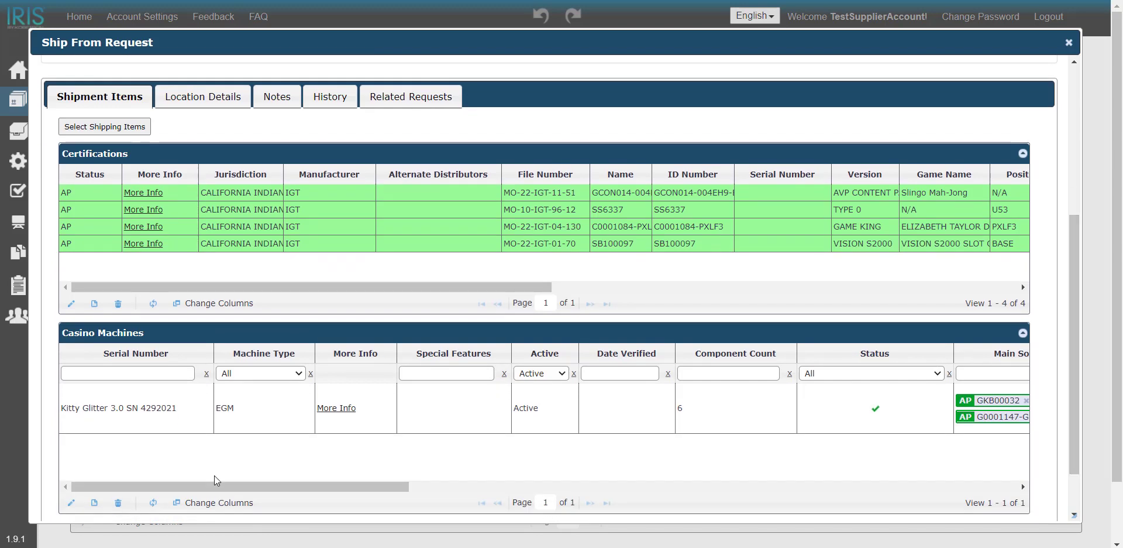
{"action": "left_click_drag", "start_coordinate": [218, 488], "coordinate": [415, 498]}
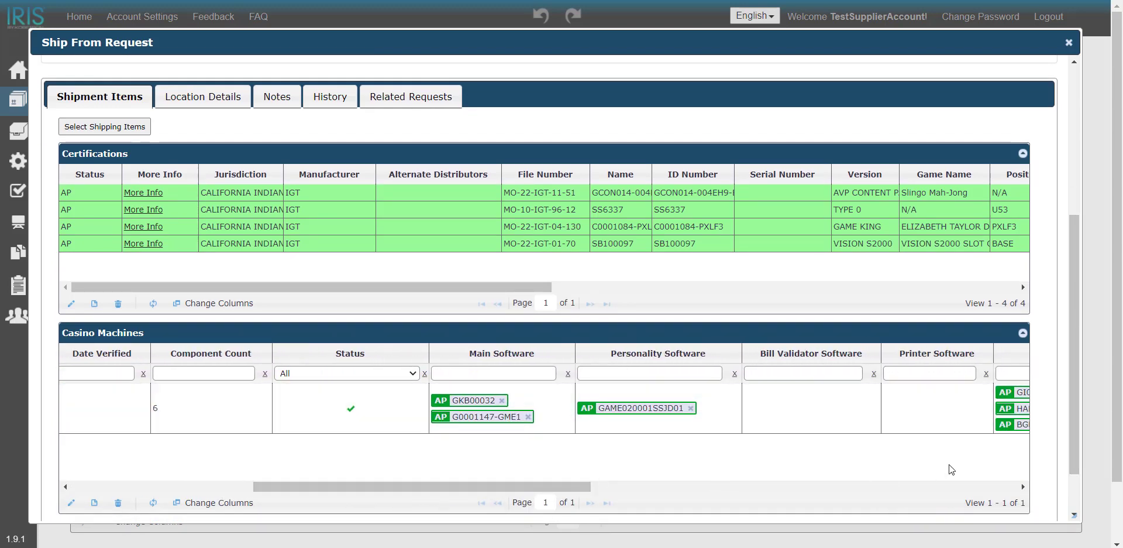
{"action": "left_click_drag", "start_coordinate": [562, 490], "coordinate": [266, 509]}
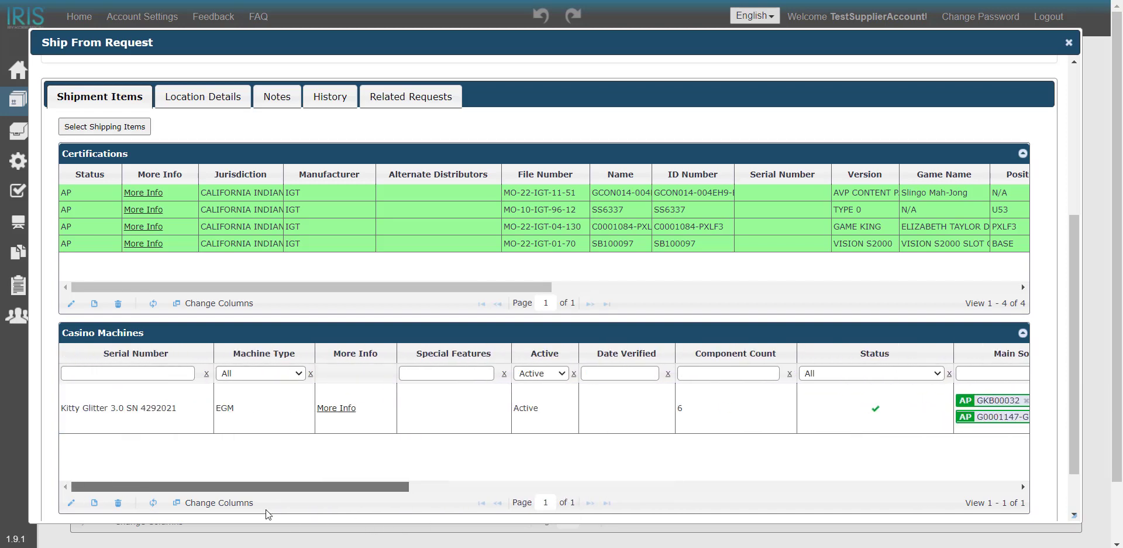
{"action": "left_click", "coordinate": [164, 417]}
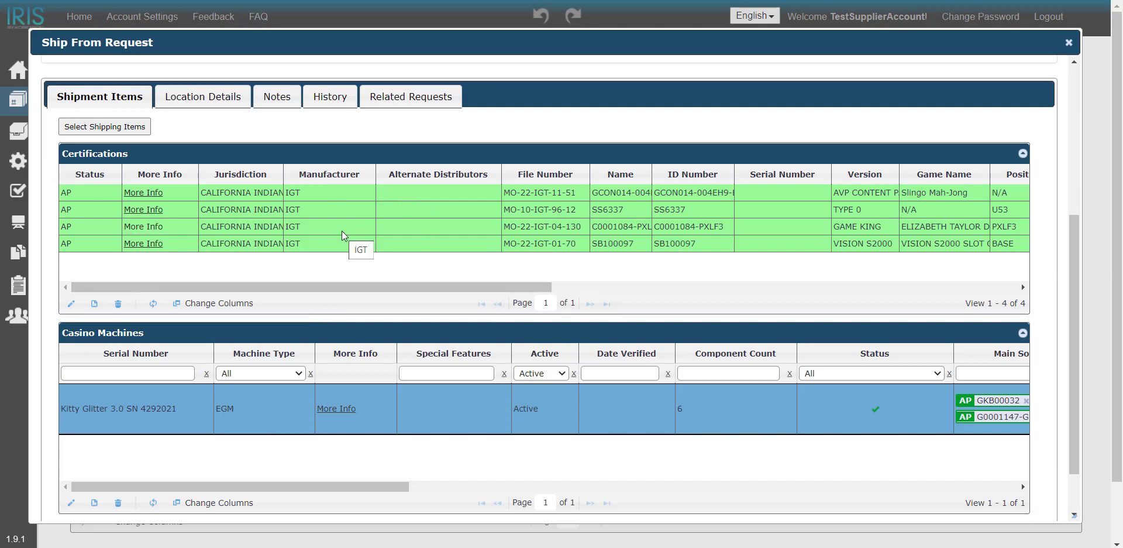
{"action": "scroll", "coordinate": [1012, 294], "scroll_direction": "up", "scroll_amount": 4}
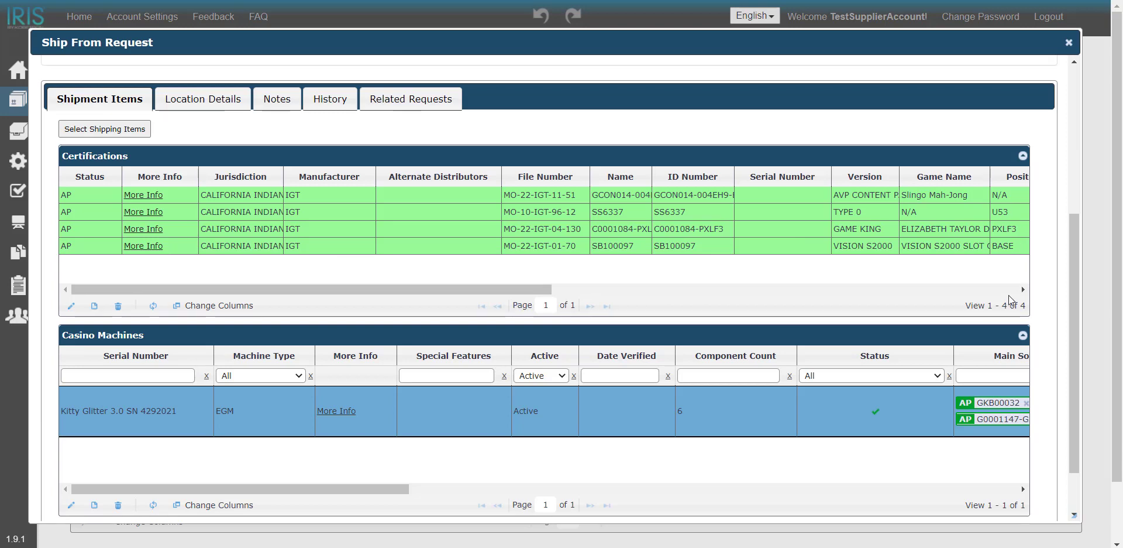
{"action": "scroll", "coordinate": [1012, 293], "scroll_direction": "up", "scroll_amount": 1}
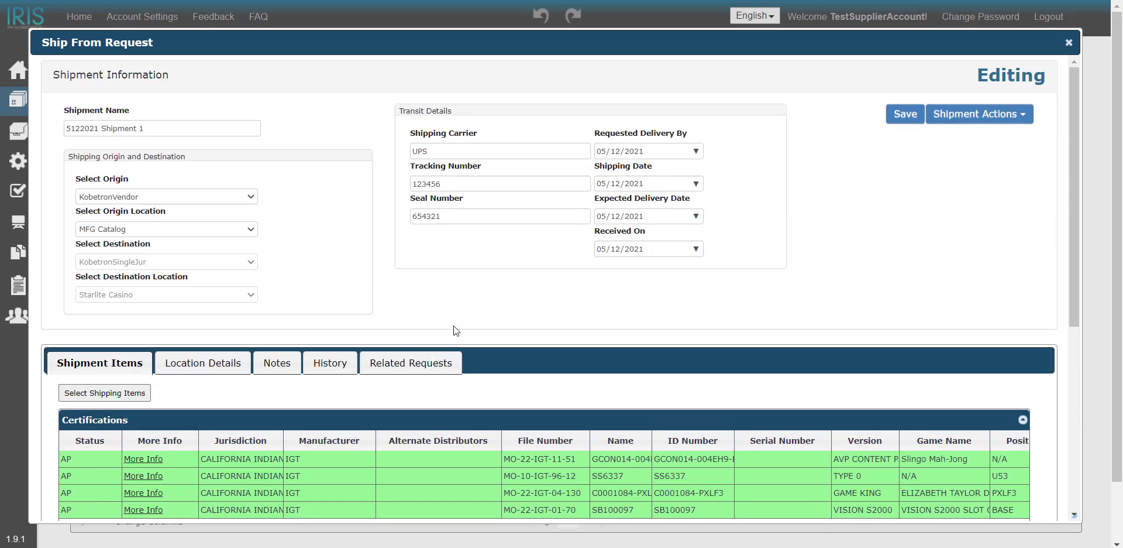
{"action": "scroll", "coordinate": [462, 341], "scroll_direction": "down", "scroll_amount": 3}
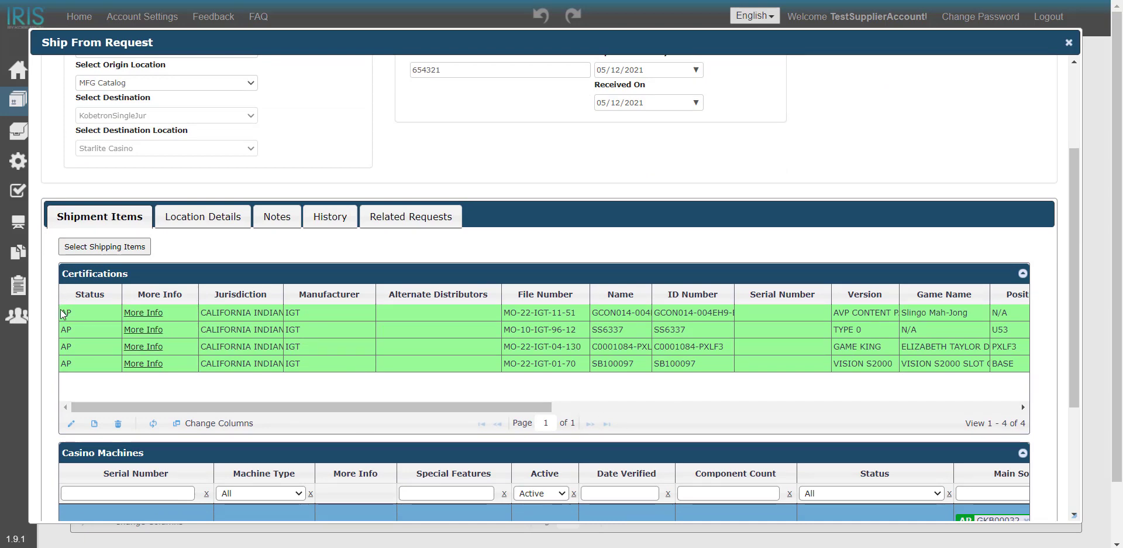
{"action": "scroll", "coordinate": [206, 432], "scroll_direction": "down", "scroll_amount": 4}
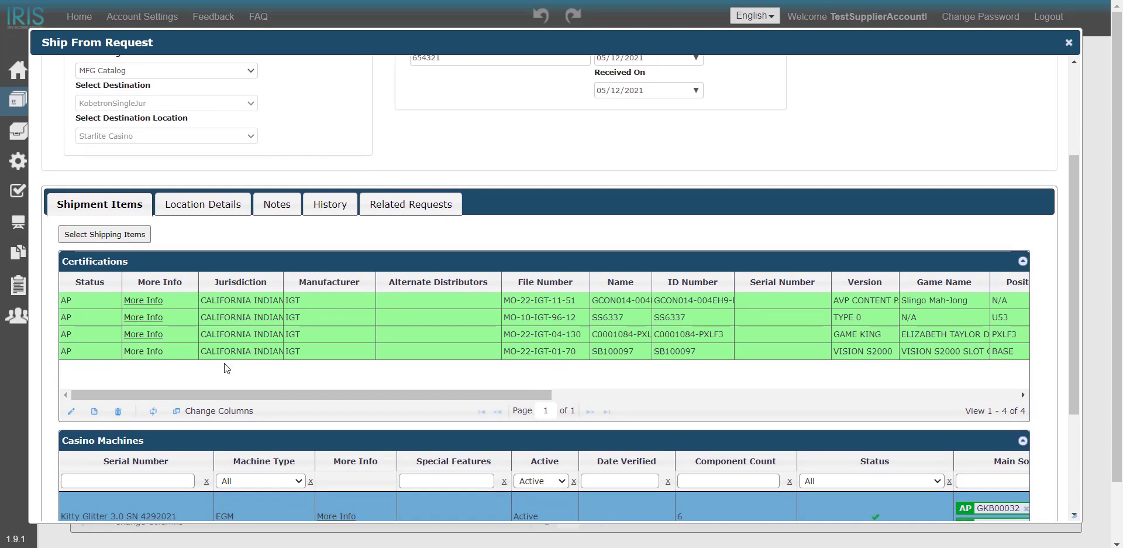
{"action": "left_click_drag", "start_coordinate": [205, 428], "coordinate": [464, 443]}
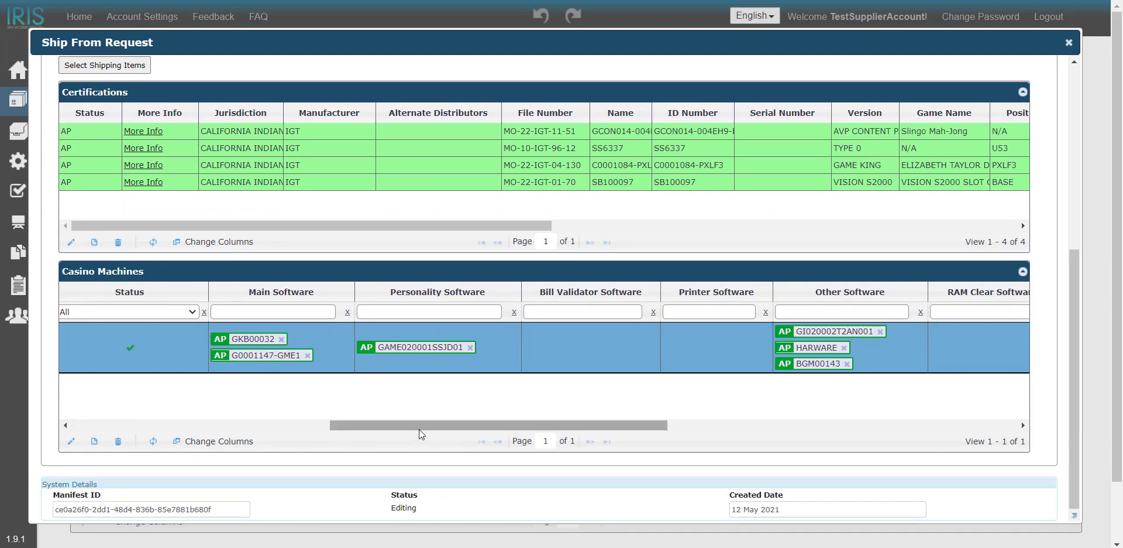
{"action": "left_click_drag", "start_coordinate": [419, 430], "coordinate": [134, 421]}
Mark the 5122021 Shipment 1 shipment as in transit.
{"action": "scroll", "coordinate": [349, 296], "scroll_direction": "up", "scroll_amount": 4}
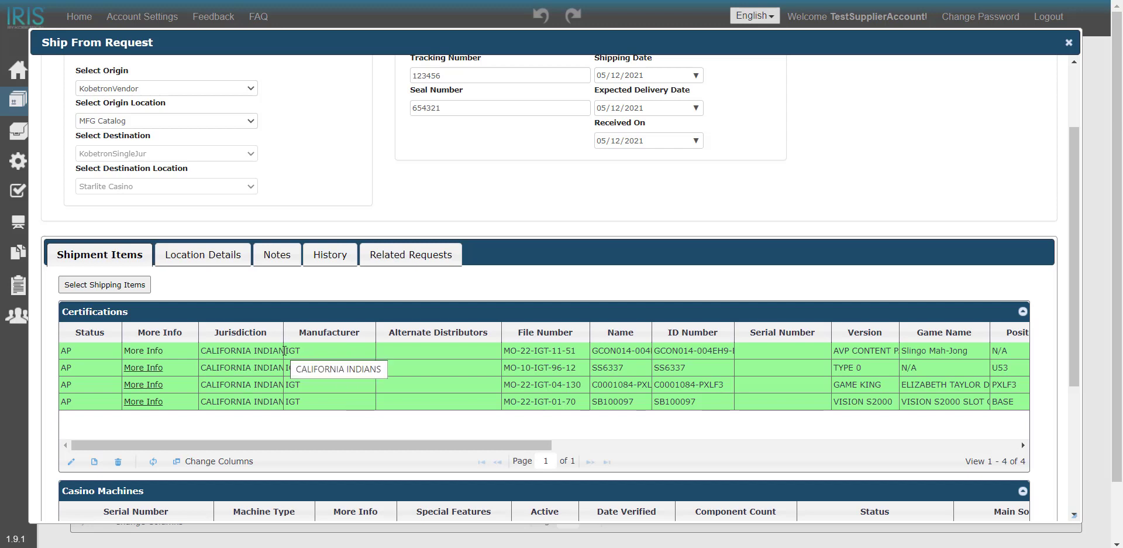
{"action": "scroll", "coordinate": [734, 248], "scroll_direction": "up", "scroll_amount": 3}
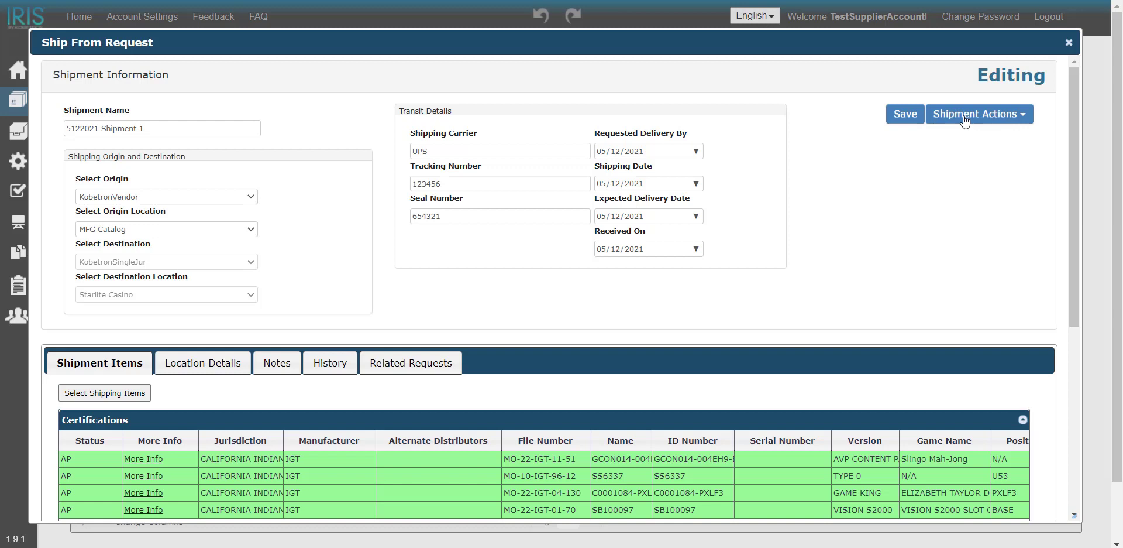
{"action": "left_click", "coordinate": [965, 120]}
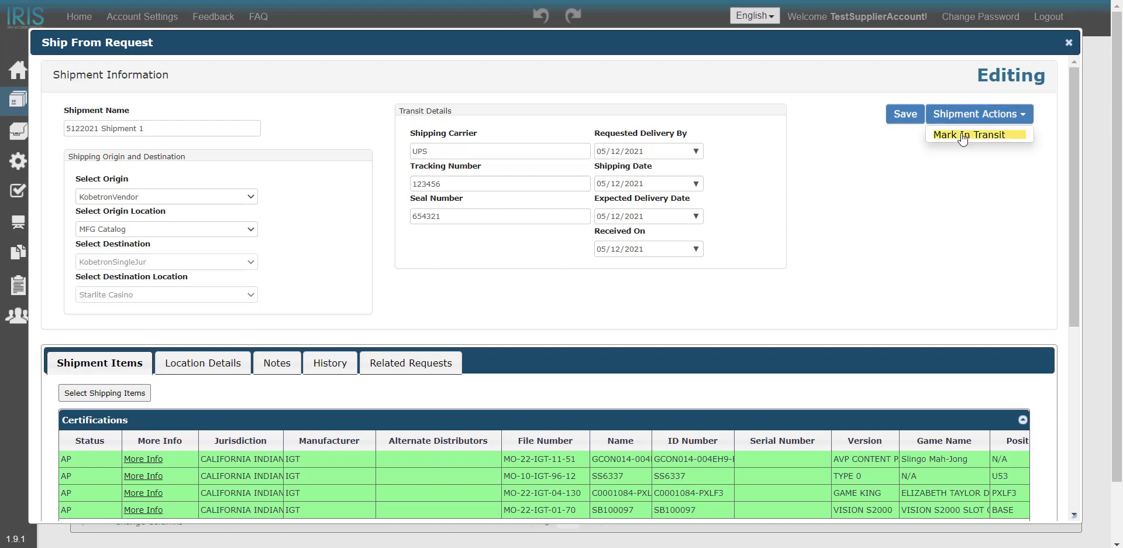
{"action": "left_click", "coordinate": [967, 135]}
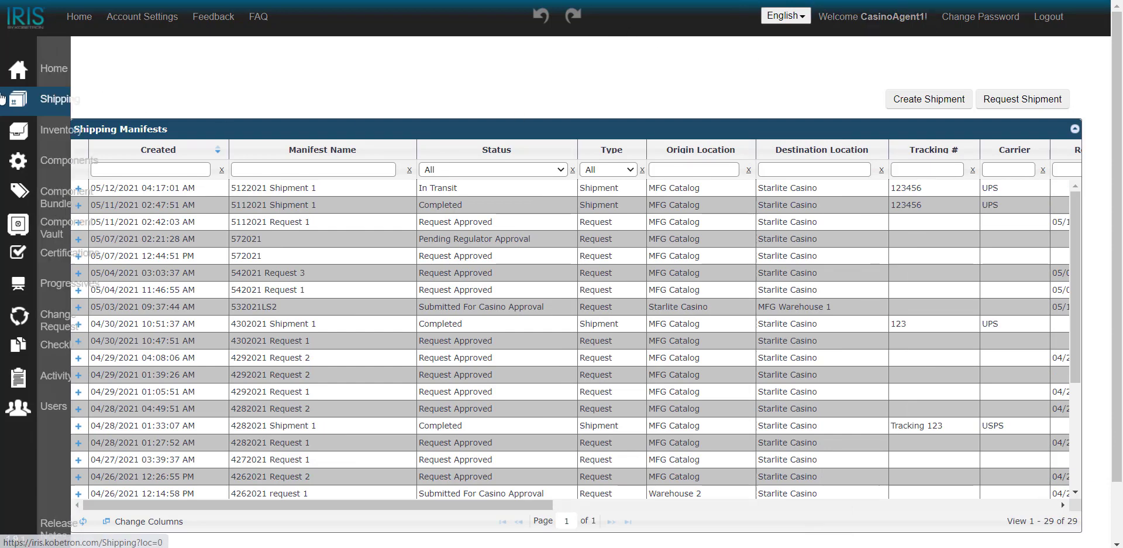
In the casino agent's account, open the shipping manifests and expand 5122021 Shipment 1 to view its items.
{"action": "left_click", "coordinate": [48, 100]}
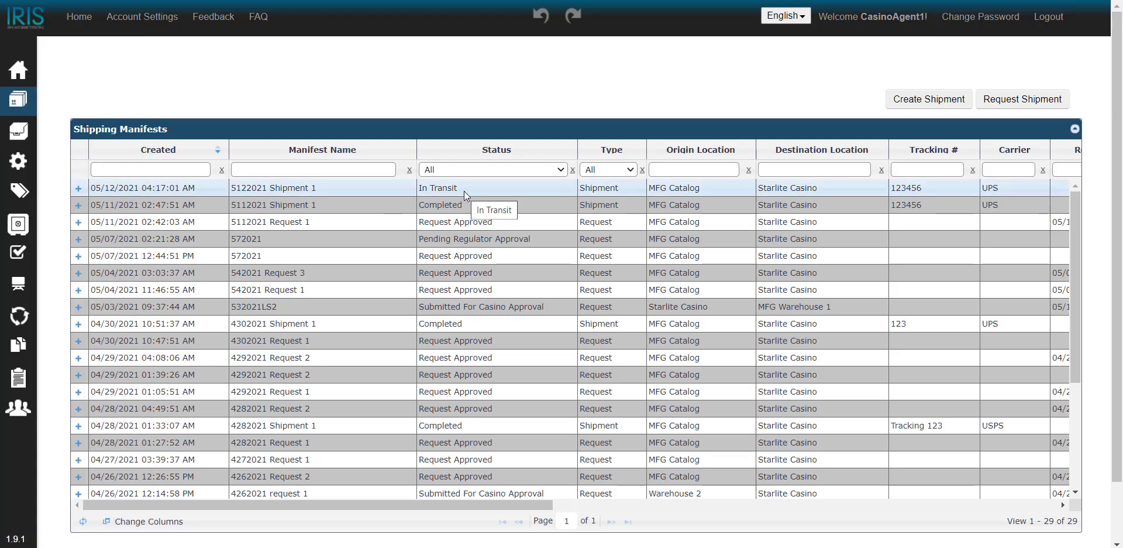
{"action": "left_click", "coordinate": [78, 188]}
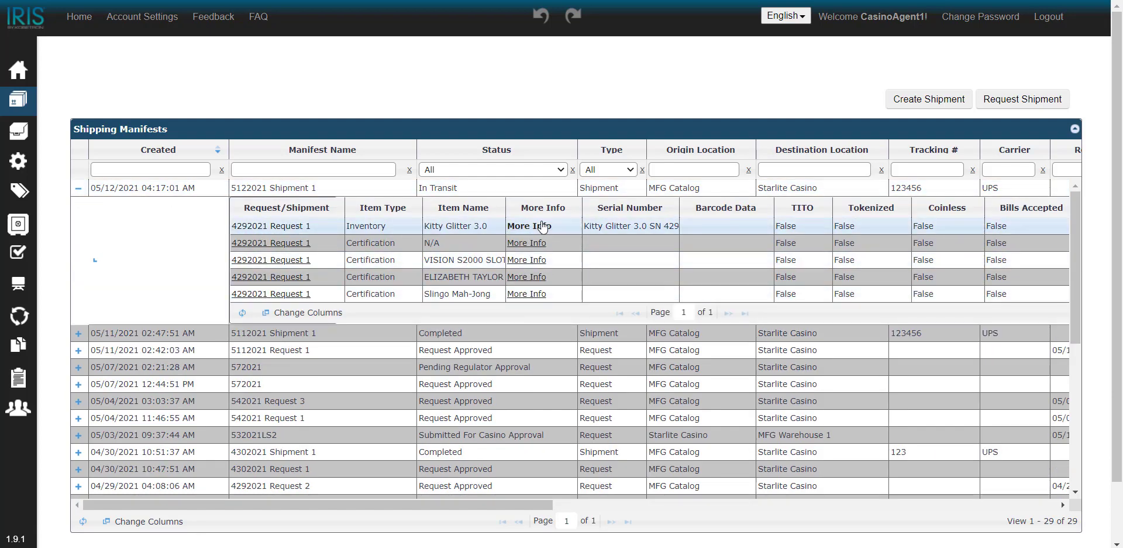
Open the manifest of 5122021 Shipment 1, check its shipment items, and receive the shipment.
{"action": "right_click", "coordinate": [554, 191]}
{"action": "left_click", "coordinate": [571, 200]}
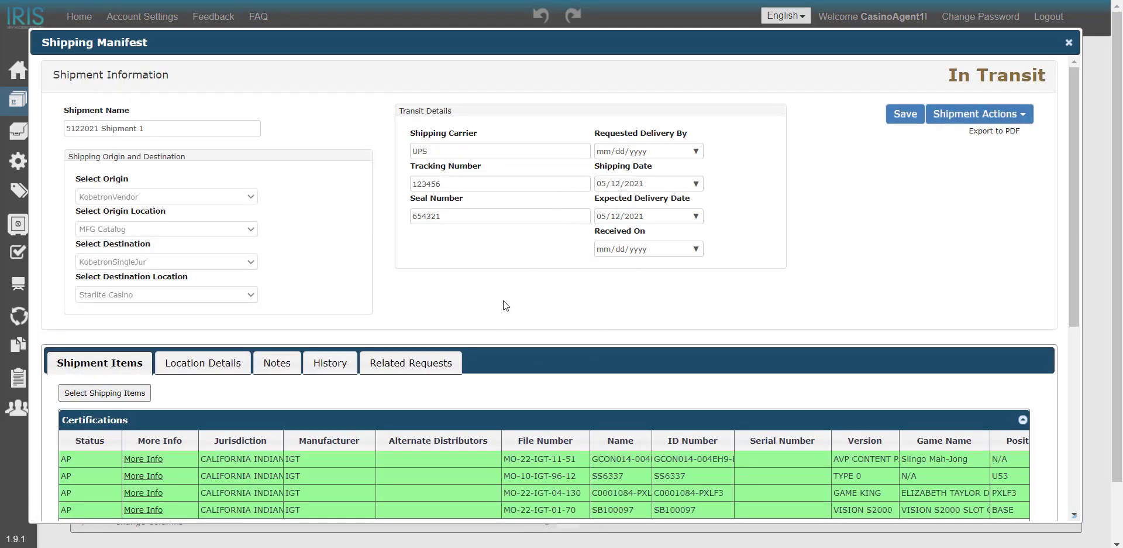
{"action": "scroll", "coordinate": [503, 302], "scroll_direction": "down", "scroll_amount": 4}
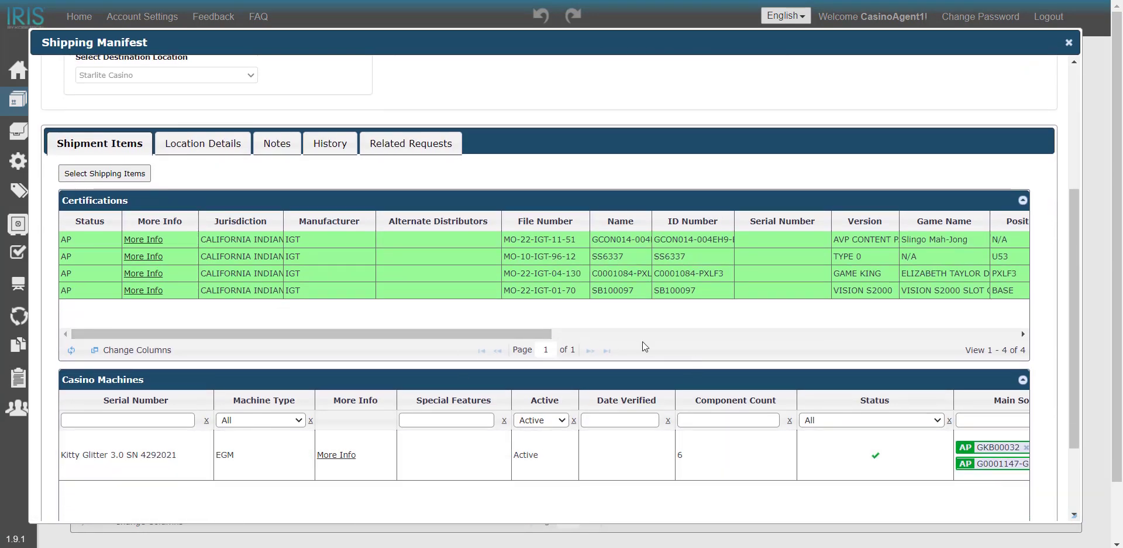
{"action": "scroll", "coordinate": [761, 357], "scroll_direction": "up", "scroll_amount": 4}
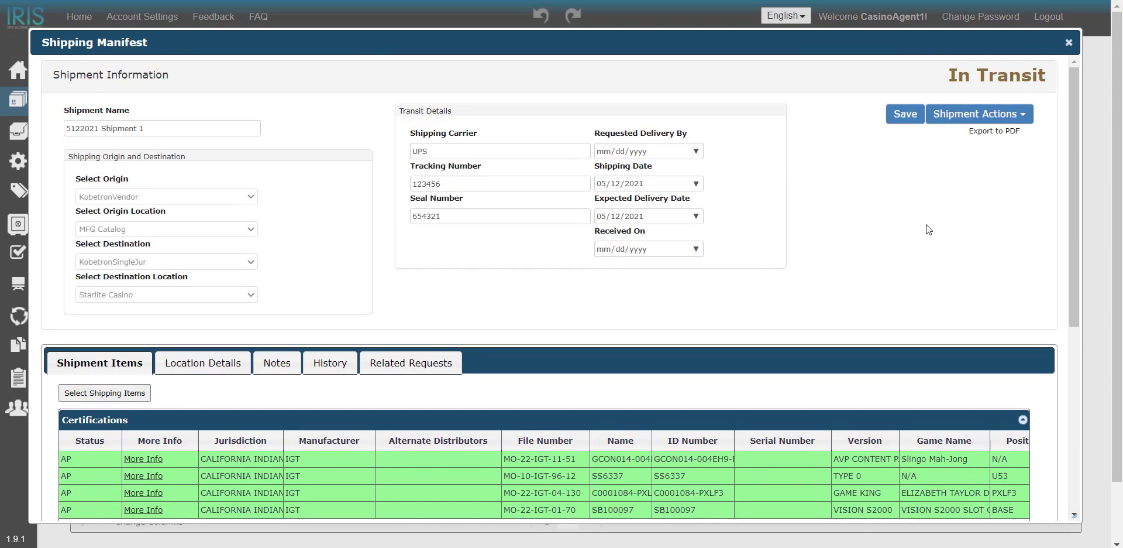
{"action": "left_click", "coordinate": [965, 117]}
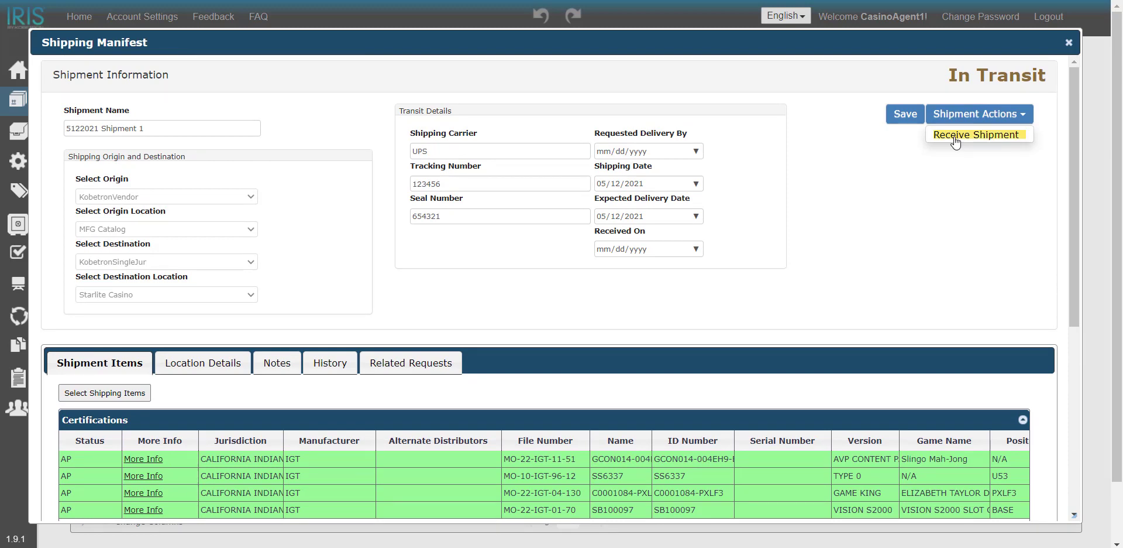
{"action": "left_click", "coordinate": [955, 136]}
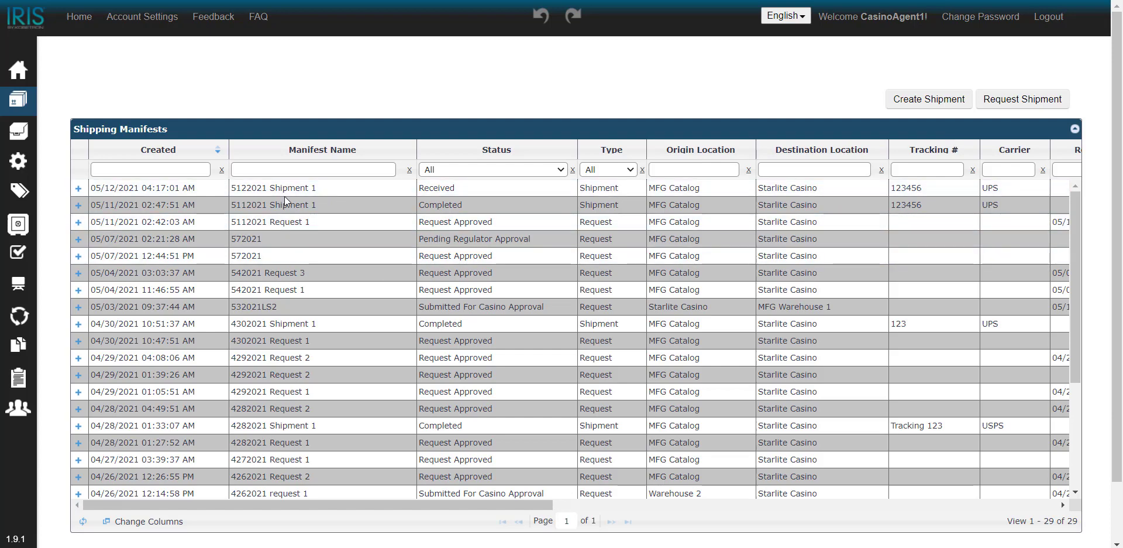
Reopen the 5122021 Shipment 1 manifest and review its certifications, casino machines and system details.
{"action": "left_click", "coordinate": [345, 189]}
{"action": "right_click", "coordinate": [345, 188]}
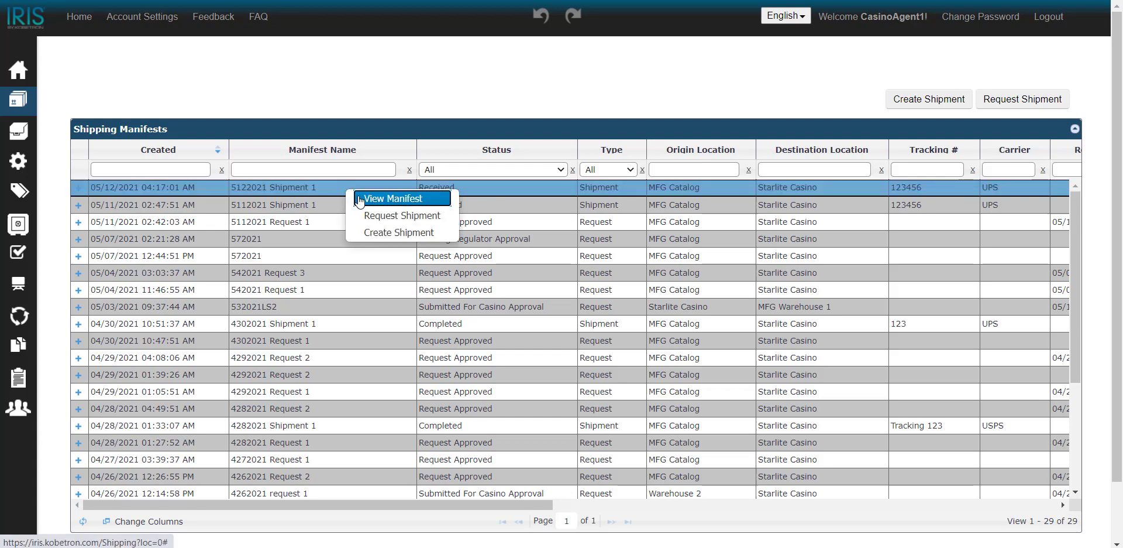
{"action": "left_click", "coordinate": [359, 199]}
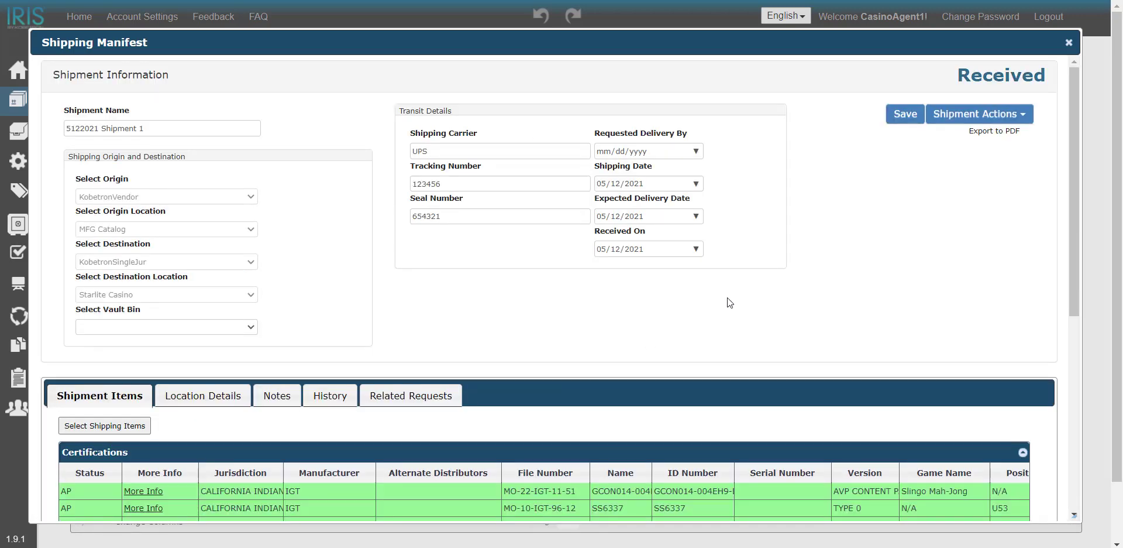
{"action": "scroll", "coordinate": [726, 304], "scroll_direction": "down", "scroll_amount": 1}
{"action": "scroll", "coordinate": [725, 300], "scroll_direction": "down", "scroll_amount": 6}
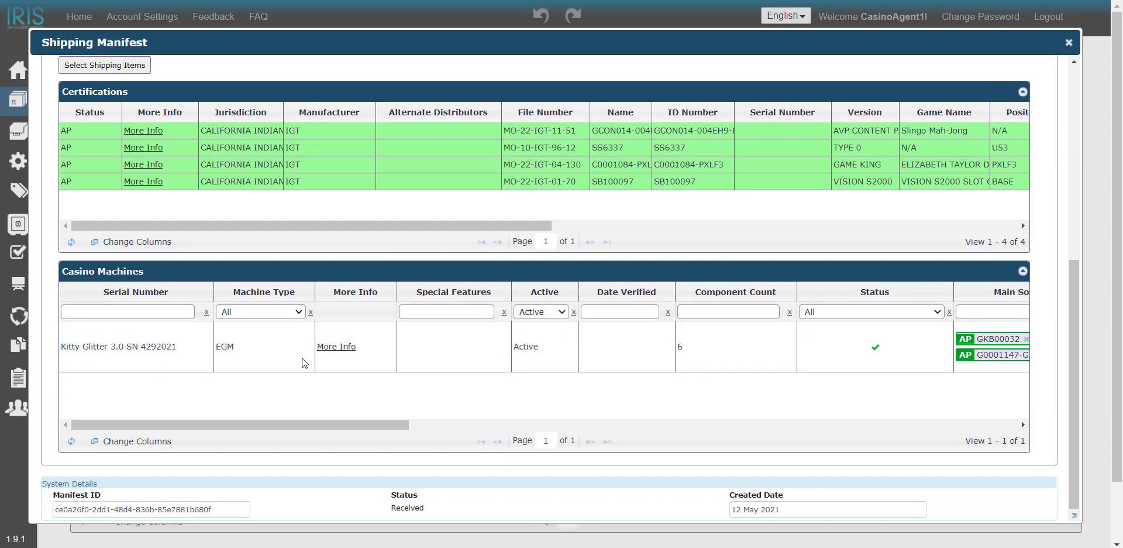
{"action": "scroll", "coordinate": [655, 408], "scroll_direction": "up", "scroll_amount": 6}
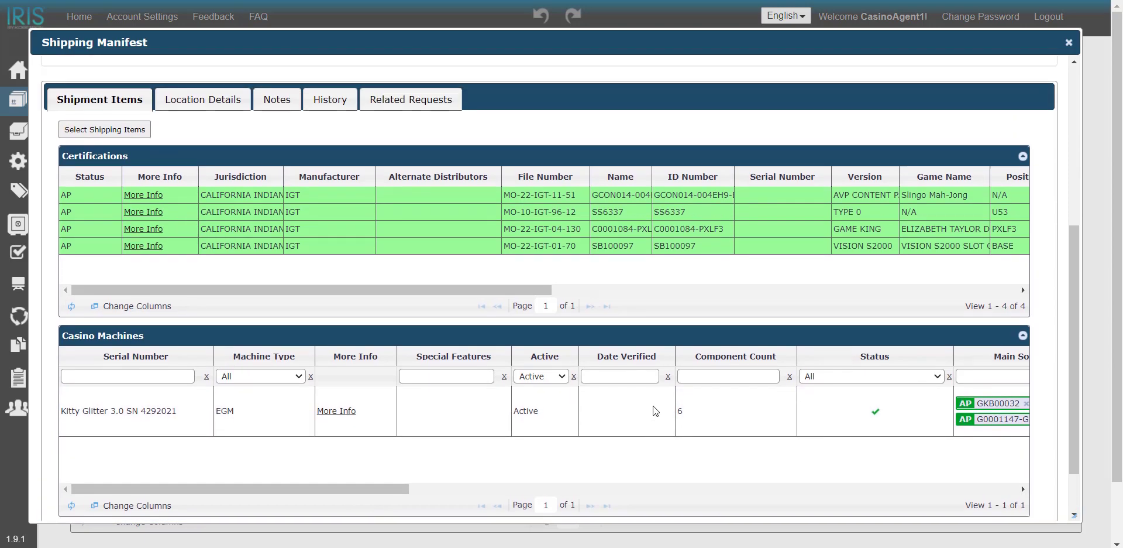
{"action": "scroll", "coordinate": [728, 308], "scroll_direction": "up", "scroll_amount": 1}
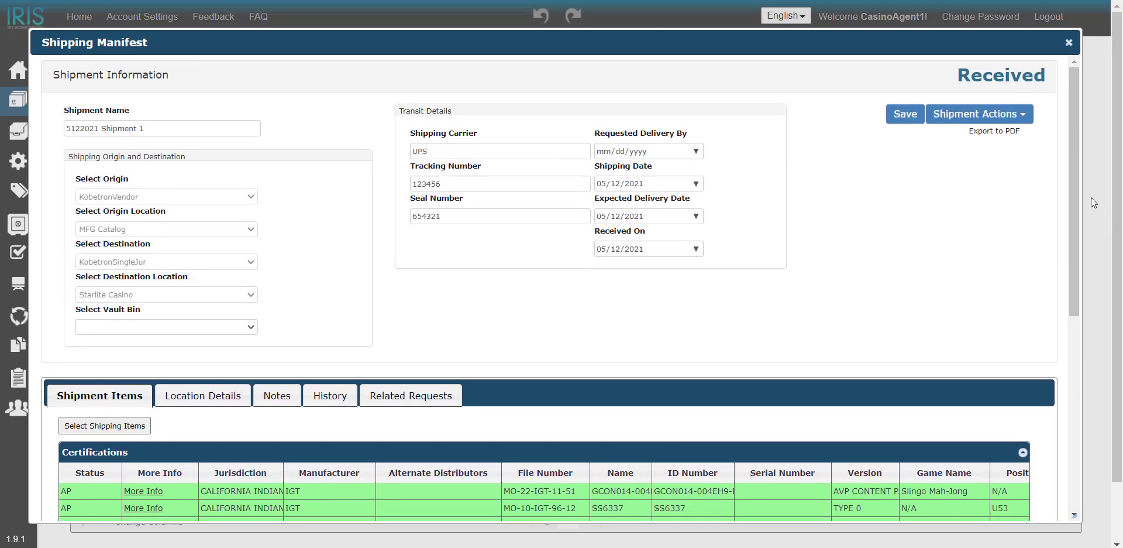
Try to complete the received shipment without selecting a vault bin.
{"action": "left_click", "coordinate": [989, 115]}
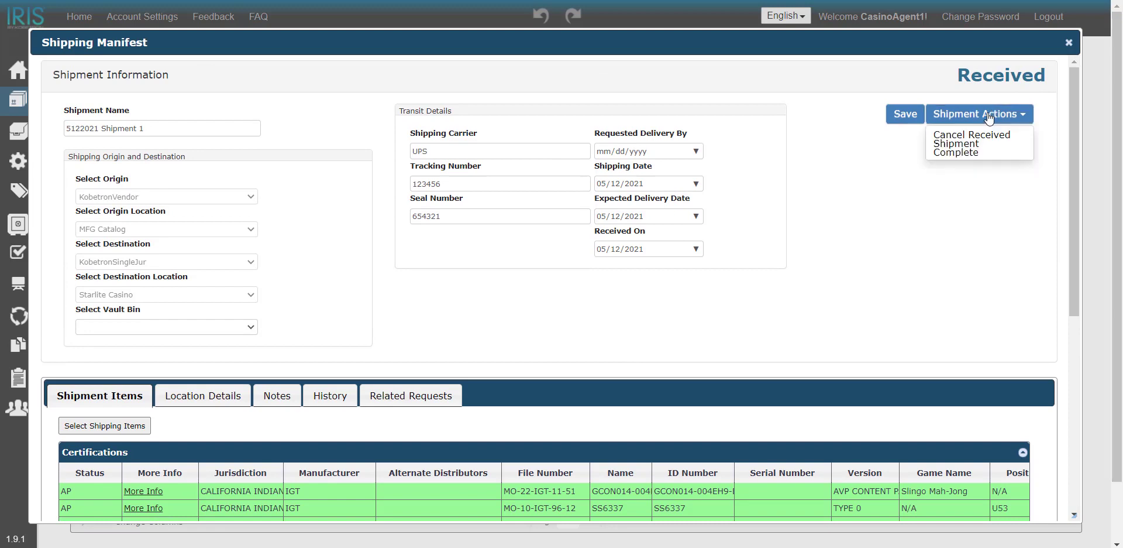
{"action": "left_click", "coordinate": [971, 153]}
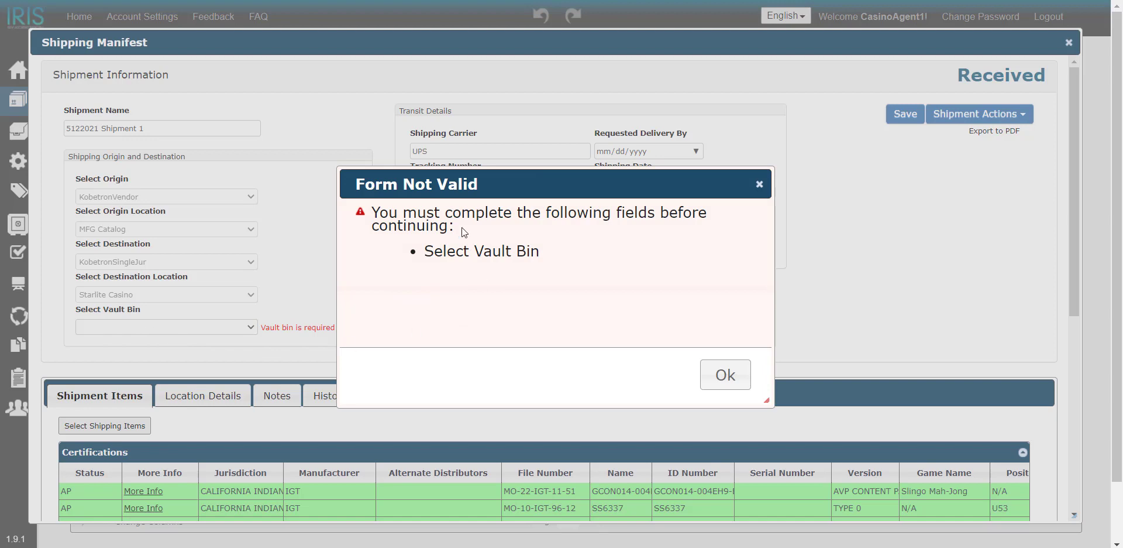
{"action": "left_click", "coordinate": [760, 186]}
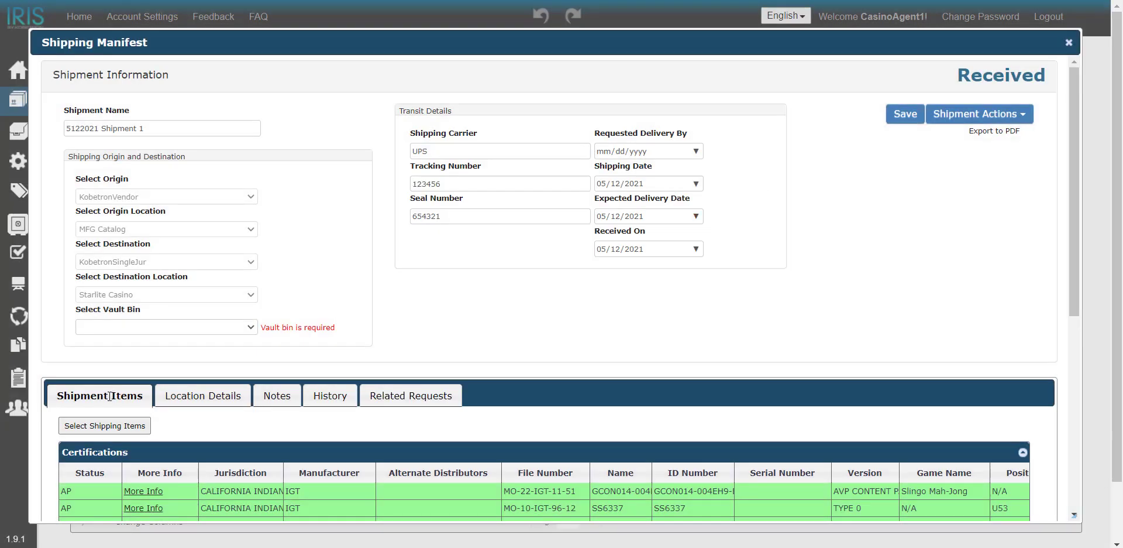
Assign the shipment to vault bin Shelf 3 and mark it complete.
{"action": "left_click", "coordinate": [250, 327]}
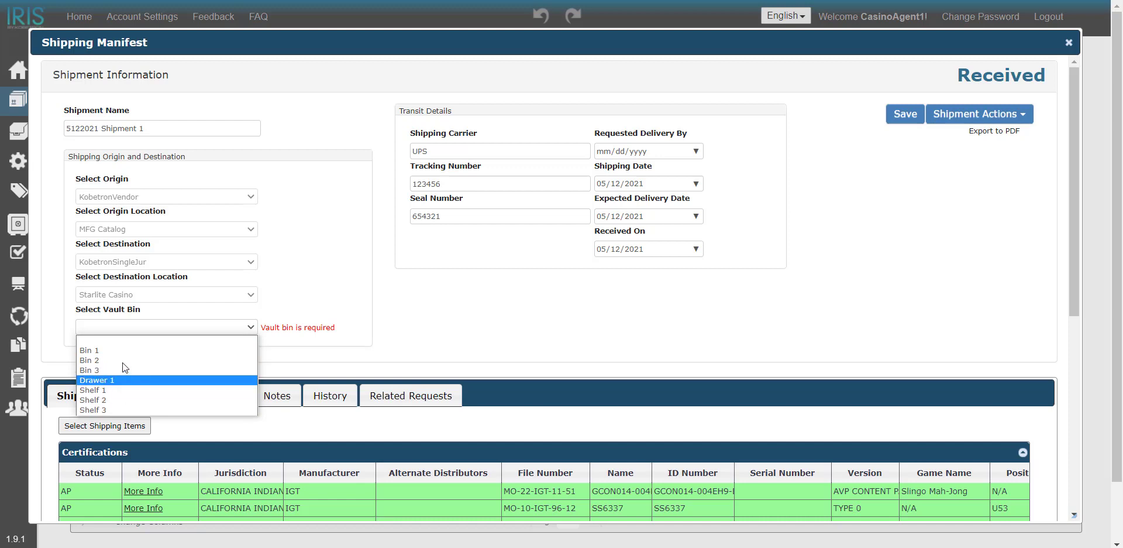
{"action": "left_click", "coordinate": [124, 409]}
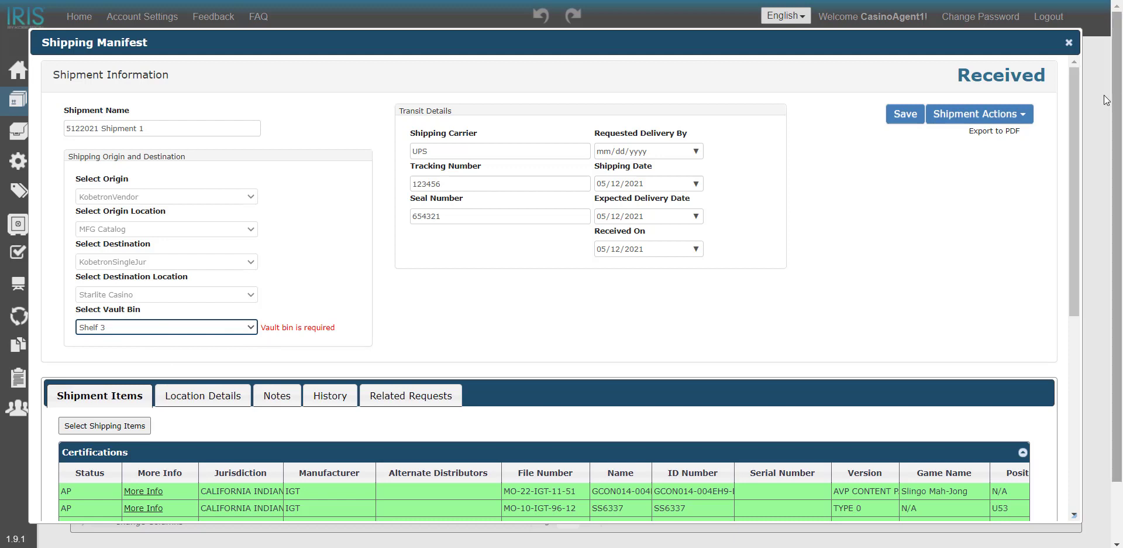
{"action": "left_click", "coordinate": [986, 115]}
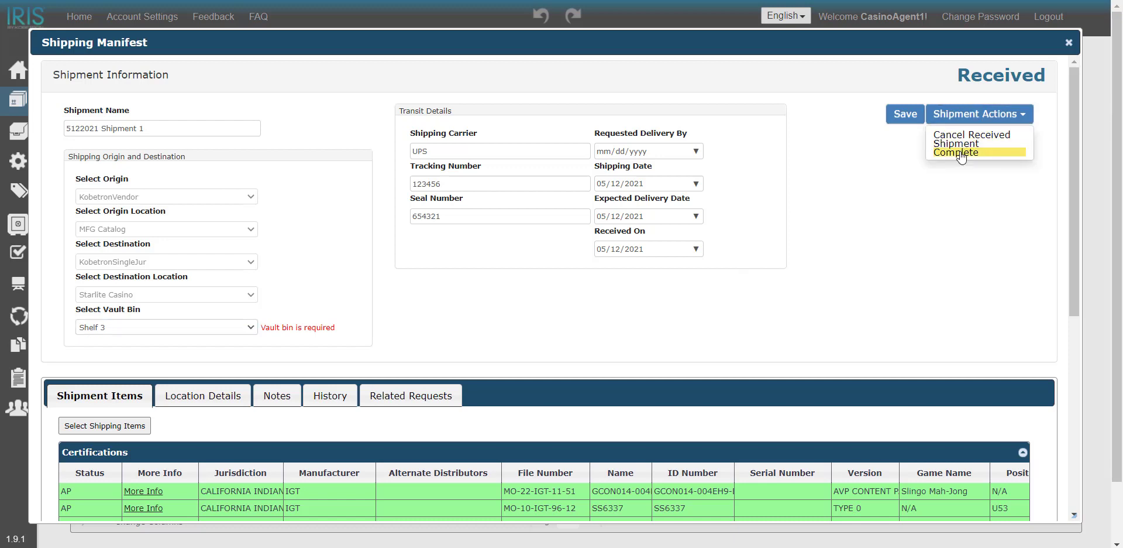
{"action": "left_click", "coordinate": [967, 153]}
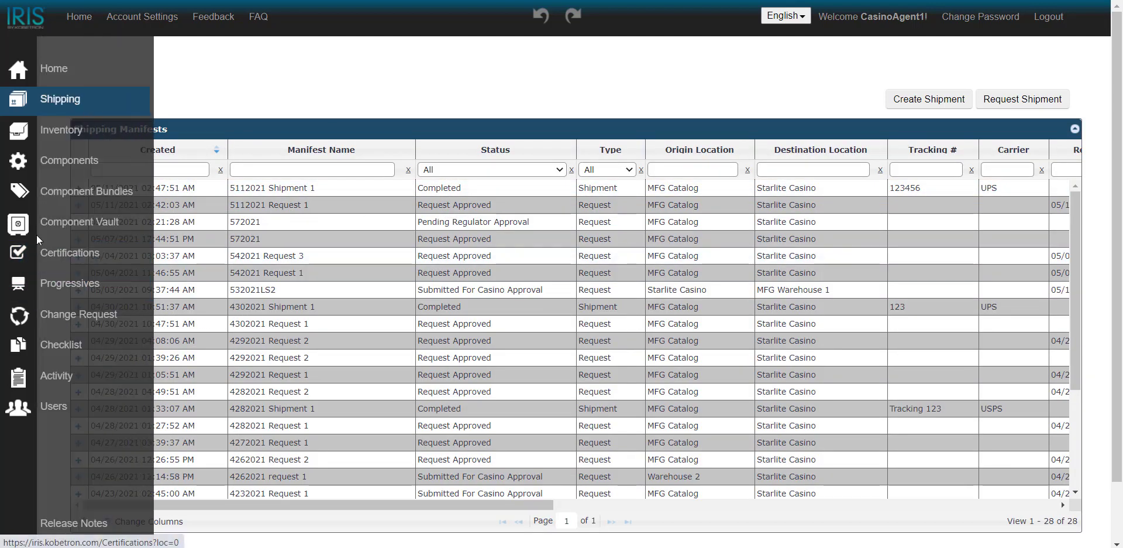
Examine the component vault items in Shelf 2 and Shelf 3, including the contents of C0001084-PXLF3, and collapse both shelves.
{"action": "left_click", "coordinate": [51, 230]}
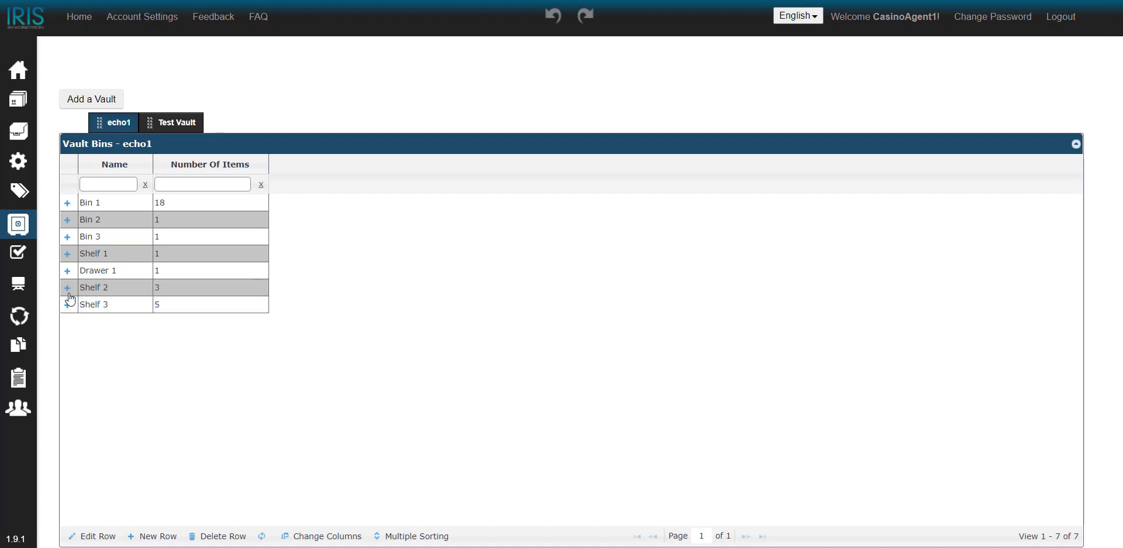
{"action": "left_click", "coordinate": [68, 288]}
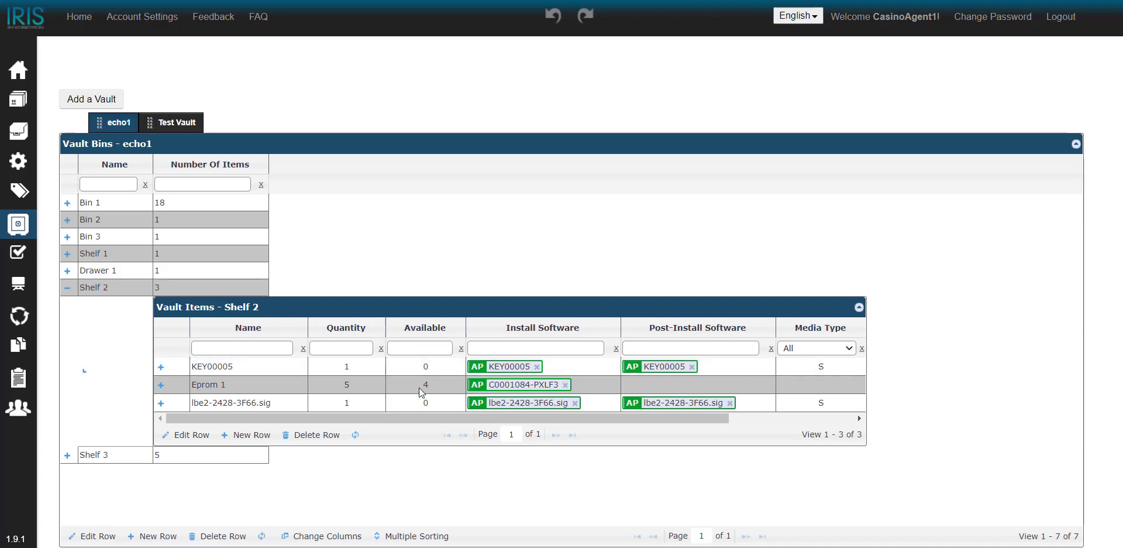
{"action": "left_click", "coordinate": [68, 455]}
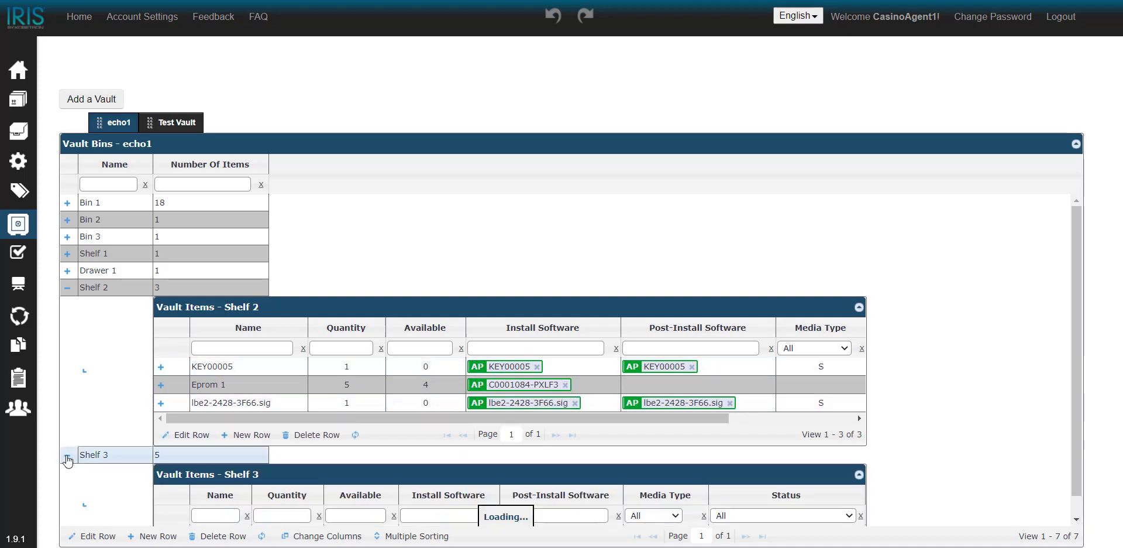
{"action": "scroll", "coordinate": [126, 437], "scroll_direction": "down", "scroll_amount": 3}
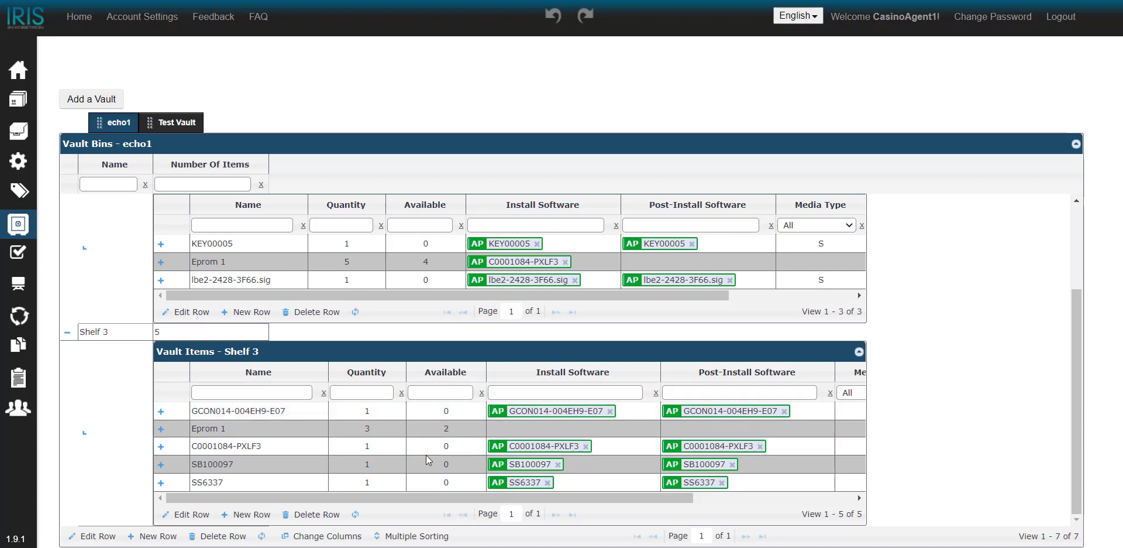
{"action": "left_click", "coordinate": [162, 446]}
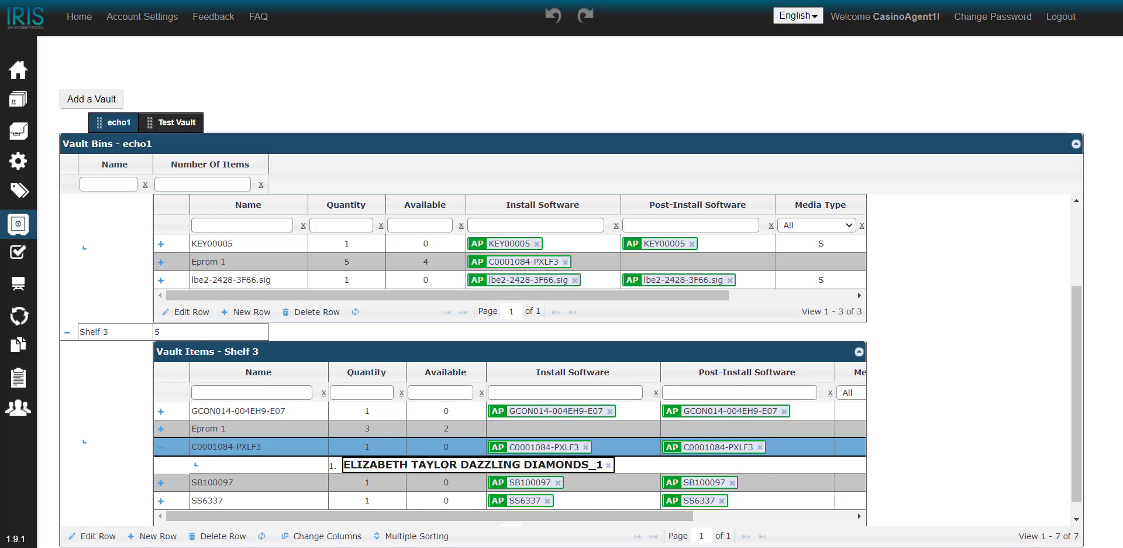
{"action": "left_click", "coordinate": [67, 331]}
{"action": "left_click", "coordinate": [68, 286]}
Open the machine inventory for Starlite Casino.
{"action": "mouse_move", "coordinate": [18, 159]}
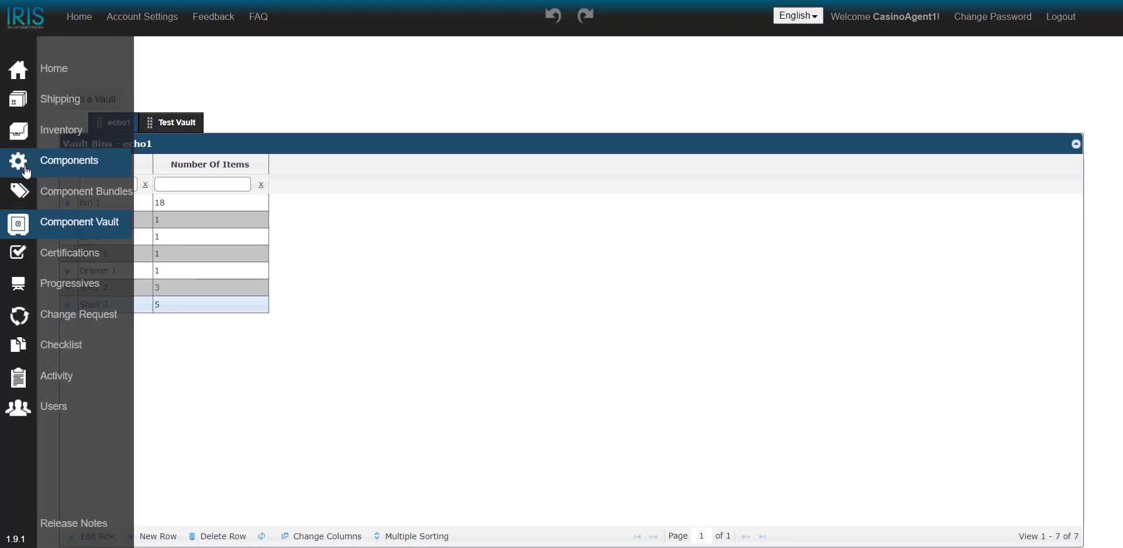
{"action": "left_click", "coordinate": [48, 133]}
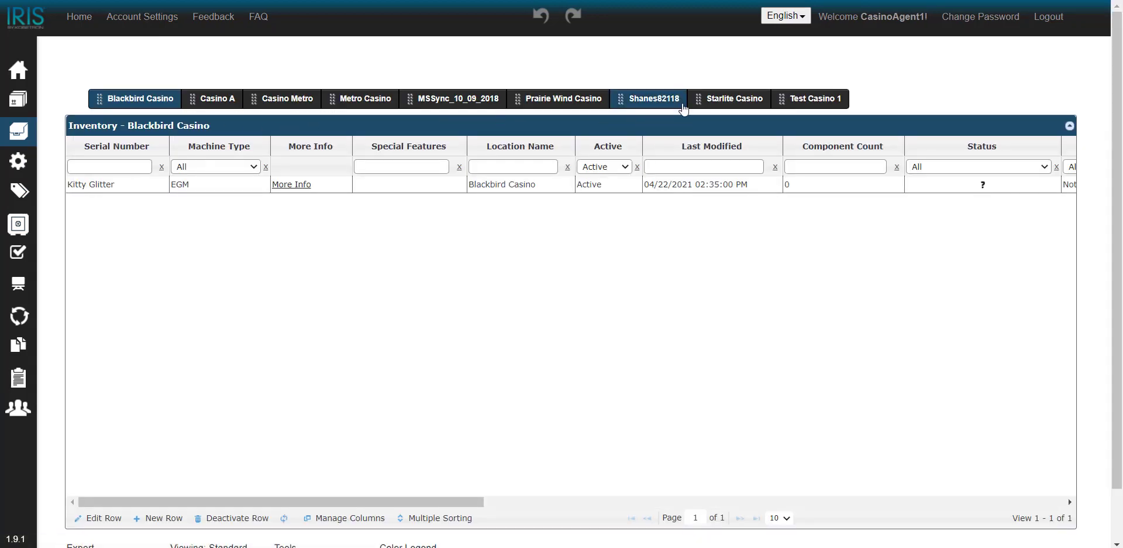
{"action": "left_click", "coordinate": [714, 101]}
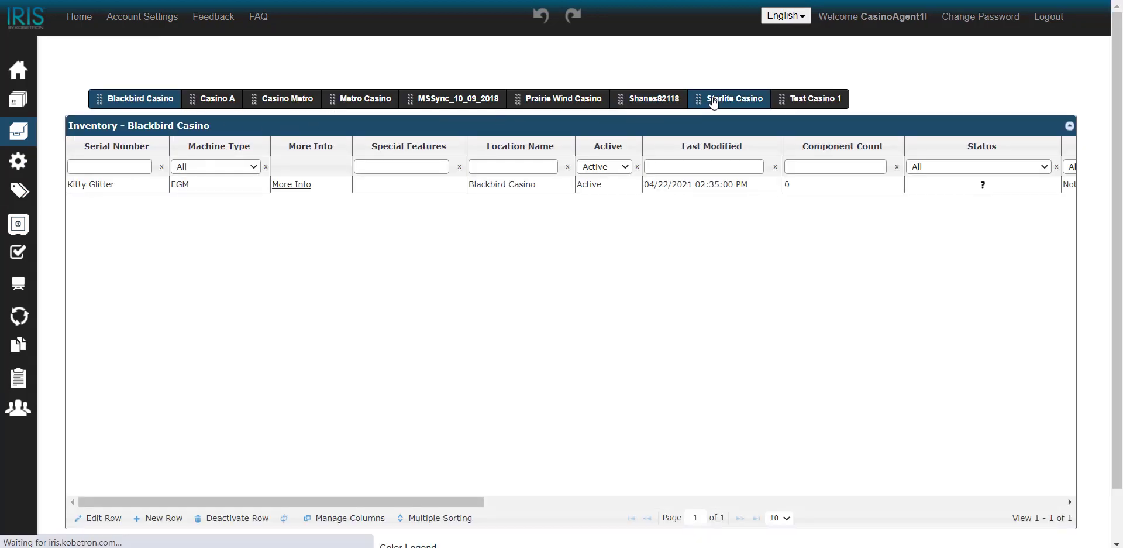